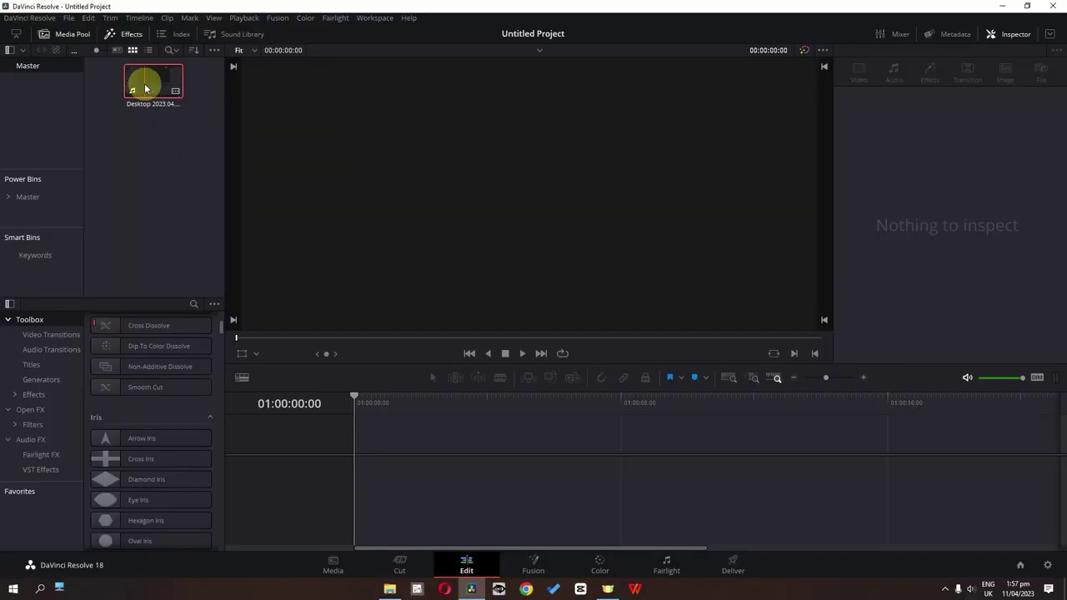
Put the desktop recording on a new timeline, delete its audio, and open it in Fusion
{"action": "left_click_drag", "start_coordinate": [146, 88], "coordinate": [412, 465]}
{"action": "left_click", "coordinate": [438, 500]}
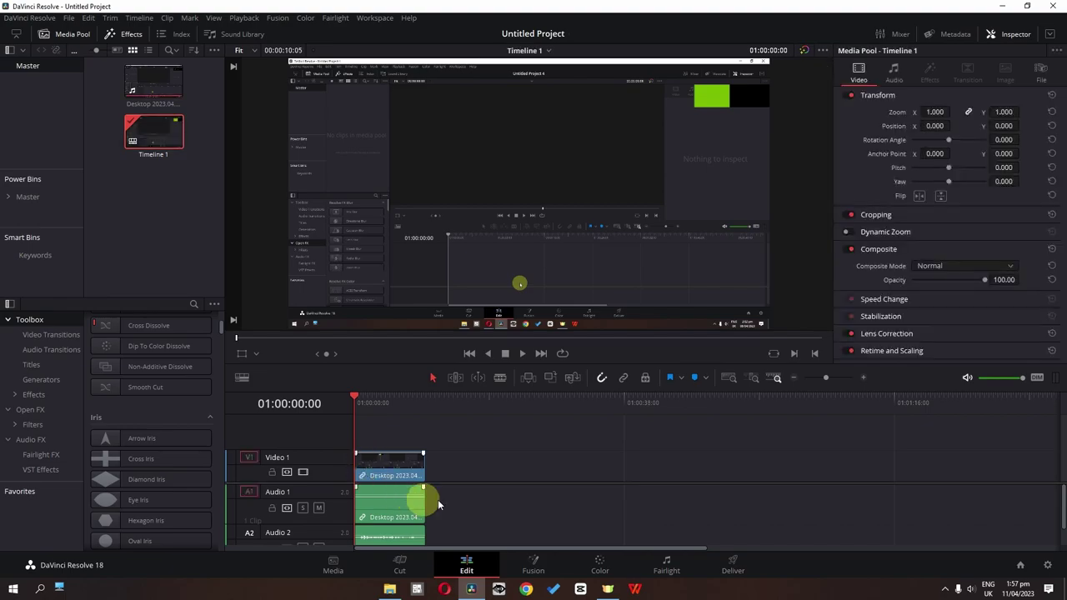
{"action": "key", "text": "BackSpace"}
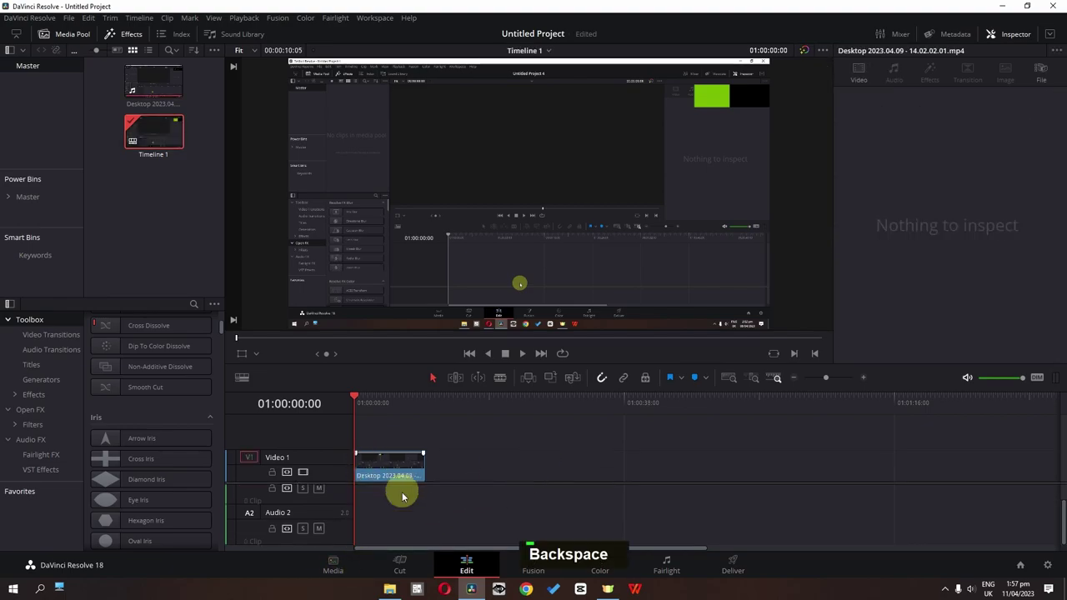
{"action": "left_click", "coordinate": [532, 570]}
Cut the MediaIn1–MediaOut1 link and add ImagePlane3D, Renderer3D and Merge3D nodes
{"action": "middle_click", "coordinate": [374, 511]}
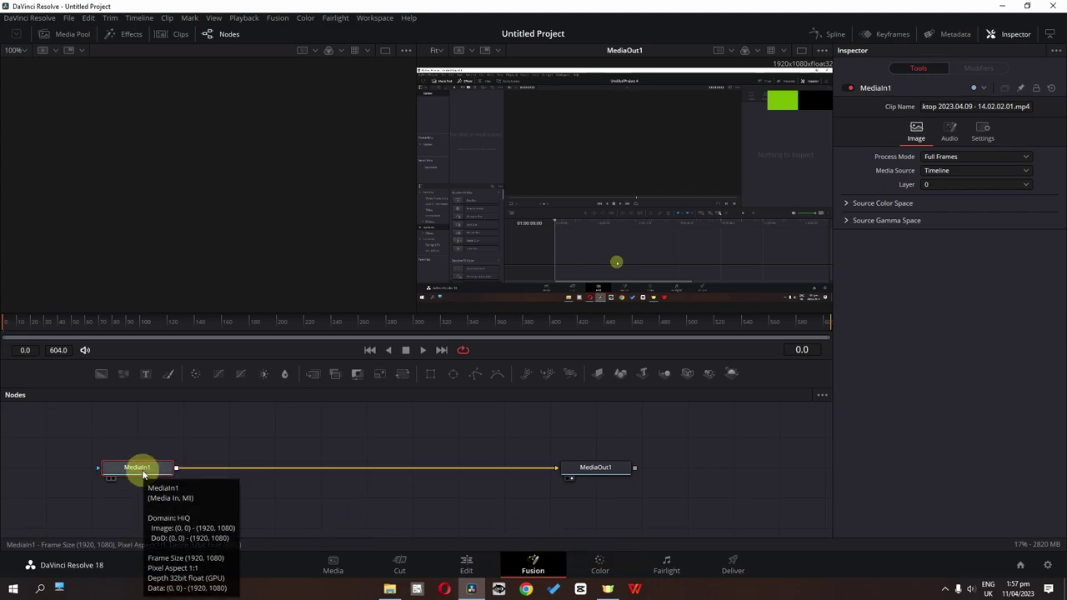
{"action": "left_click", "coordinate": [531, 469]}
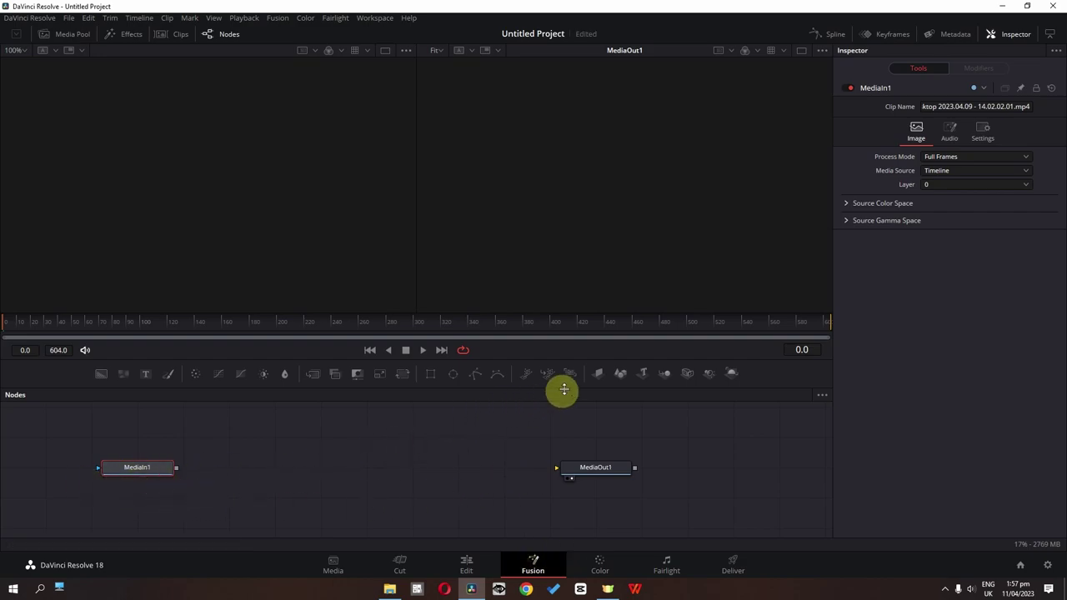
{"action": "left_click", "coordinate": [598, 375]}
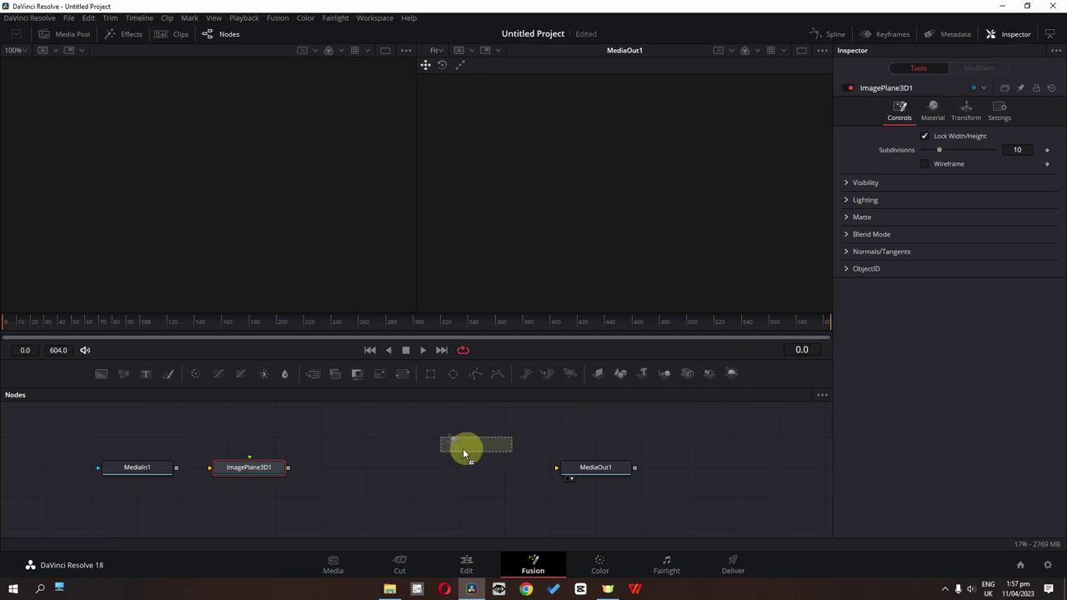
{"action": "mouse_move", "coordinate": [464, 452]}
{"action": "left_mouse_down"}
{"action": "mouse_move", "coordinate": [418, 461]}
{"action": "mouse_move", "coordinate": [472, 461]}
{"action": "left_mouse_up"}
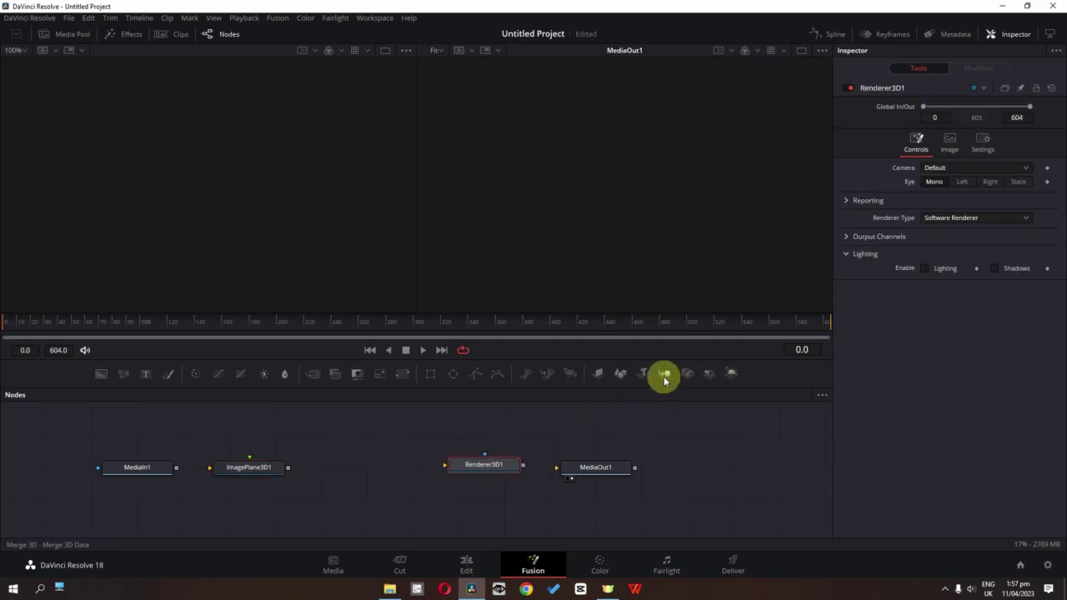
{"action": "left_click_drag", "start_coordinate": [664, 377], "coordinate": [354, 467]}
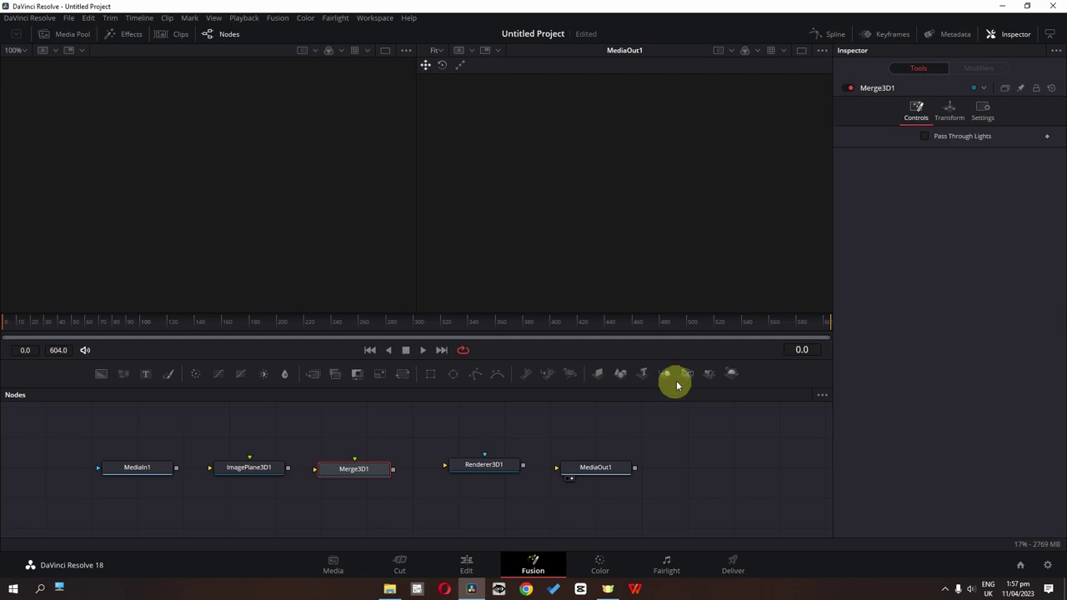
Add Camera3D1 beside Merge3D1 and chain MediaIn1 through ImagePlane3D1, Merge3D1 and Renderer3D1 to MediaOut1
{"action": "left_click_drag", "start_coordinate": [504, 428], "coordinate": [505, 427]}
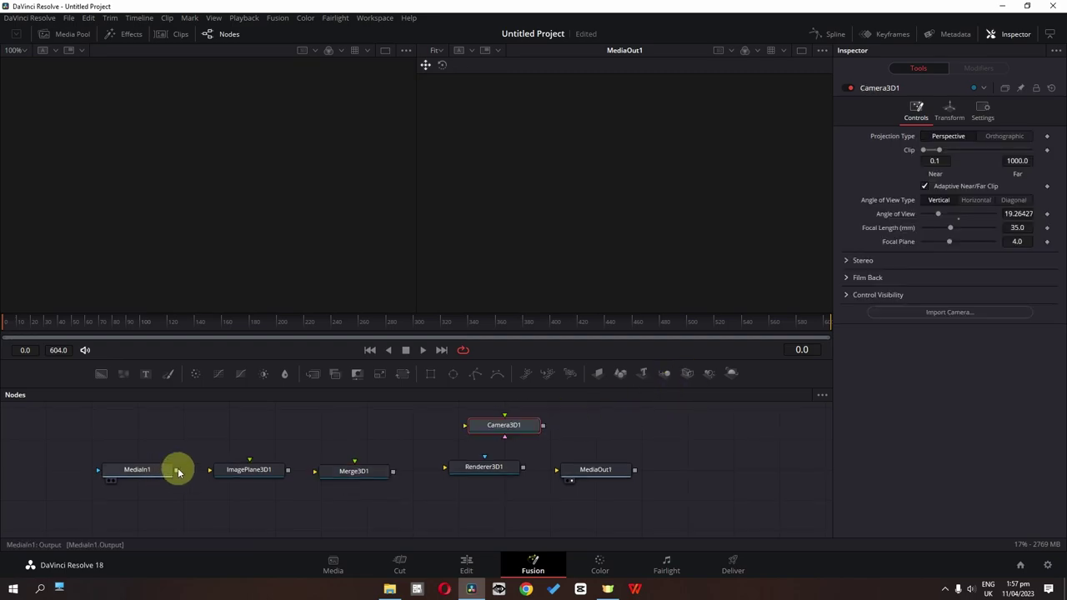
{"action": "left_click_drag", "start_coordinate": [176, 467], "coordinate": [250, 473]}
{"action": "left_click_drag", "start_coordinate": [288, 470], "coordinate": [456, 469]}
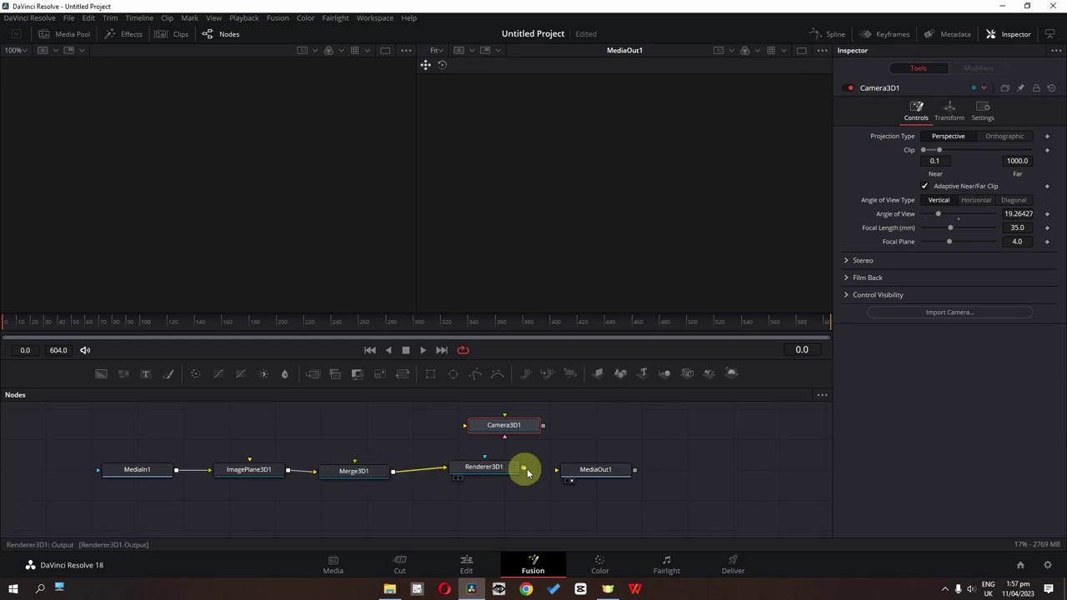
{"action": "left_click_drag", "start_coordinate": [524, 469], "coordinate": [582, 484]}
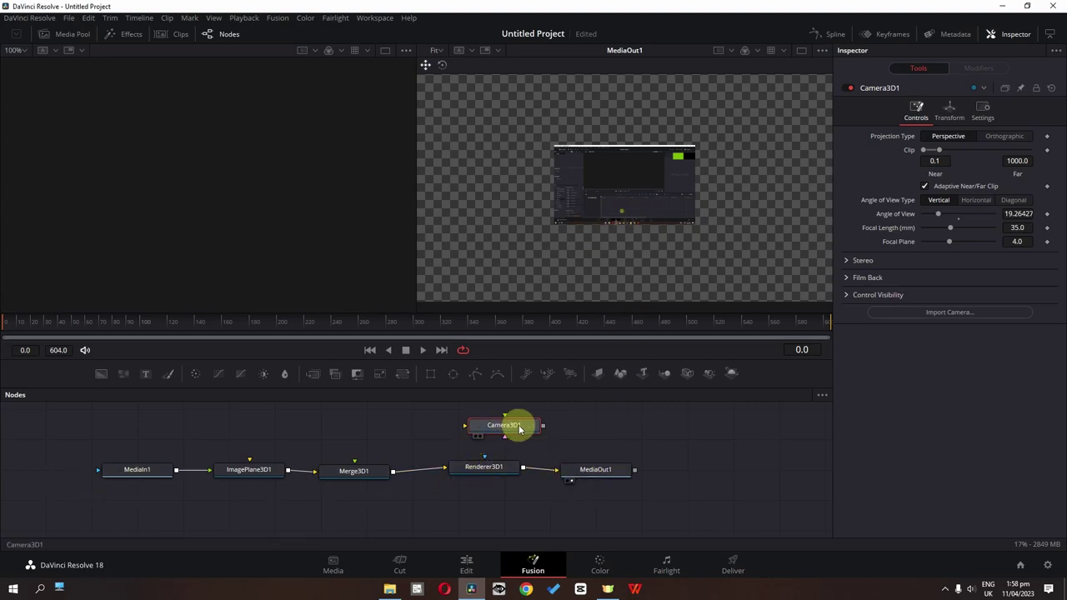
{"action": "left_click_drag", "start_coordinate": [519, 426], "coordinate": [350, 474]}
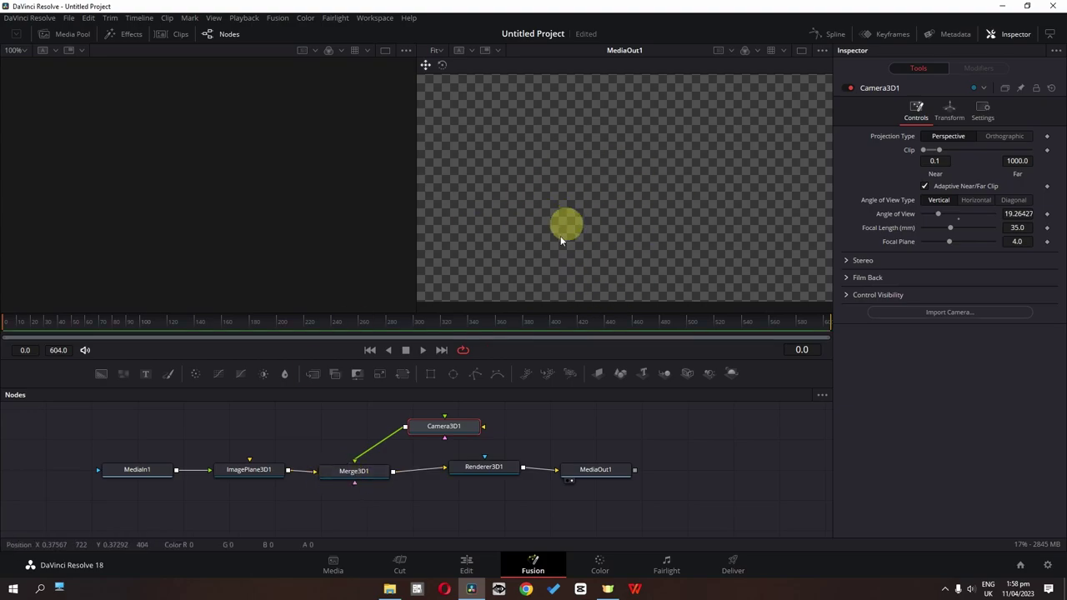
{"action": "left_click", "coordinate": [339, 479]}
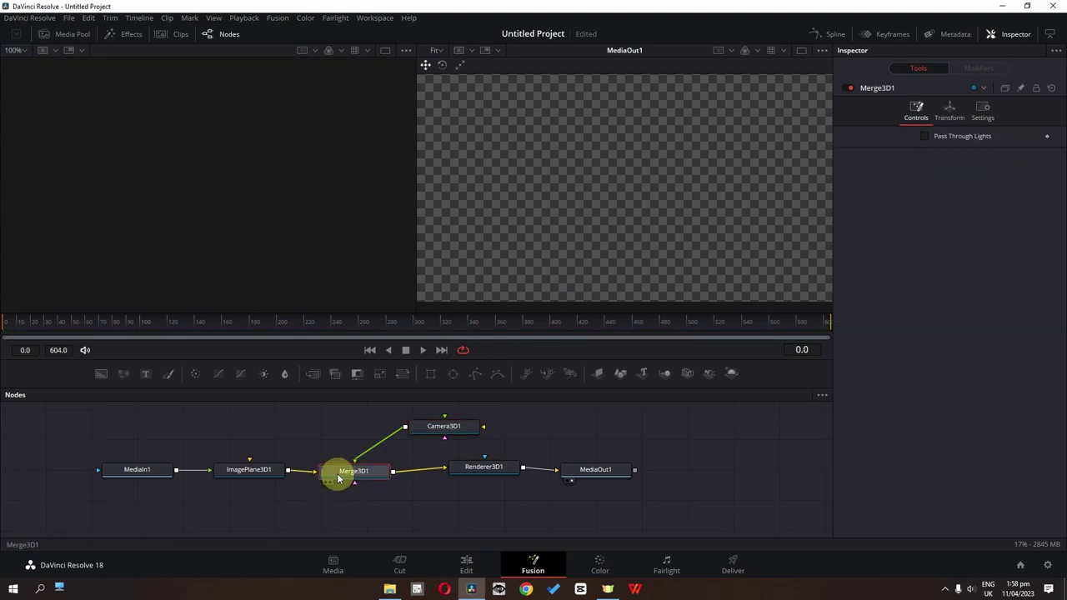
View Merge3D1 in the left viewer and move Camera3D1 back from the image plane
{"action": "key", "text": "1"}
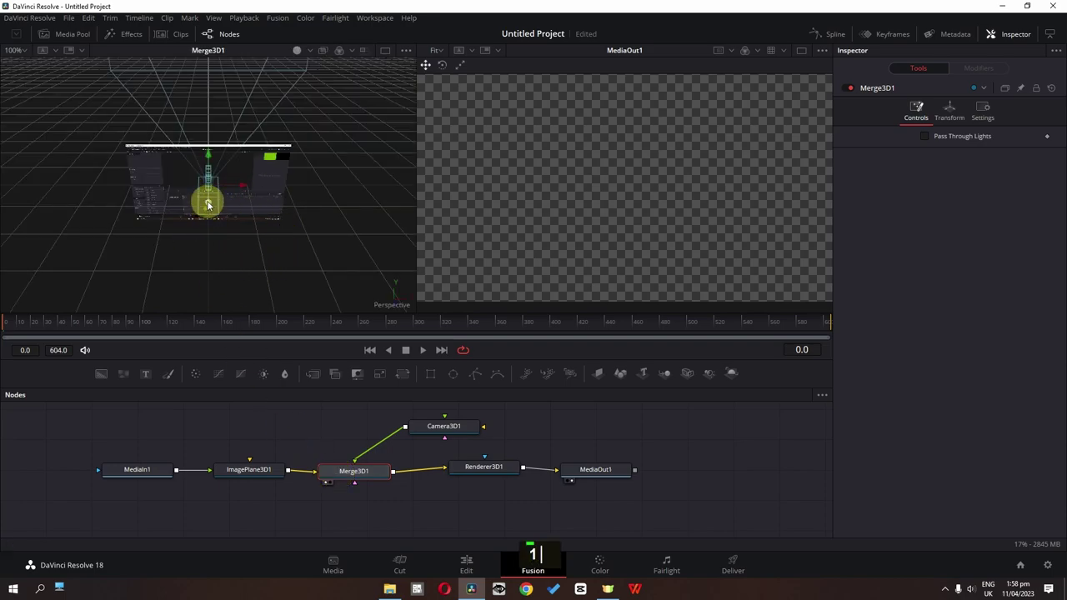
{"action": "left_click_drag", "start_coordinate": [208, 205], "coordinate": [191, 322]}
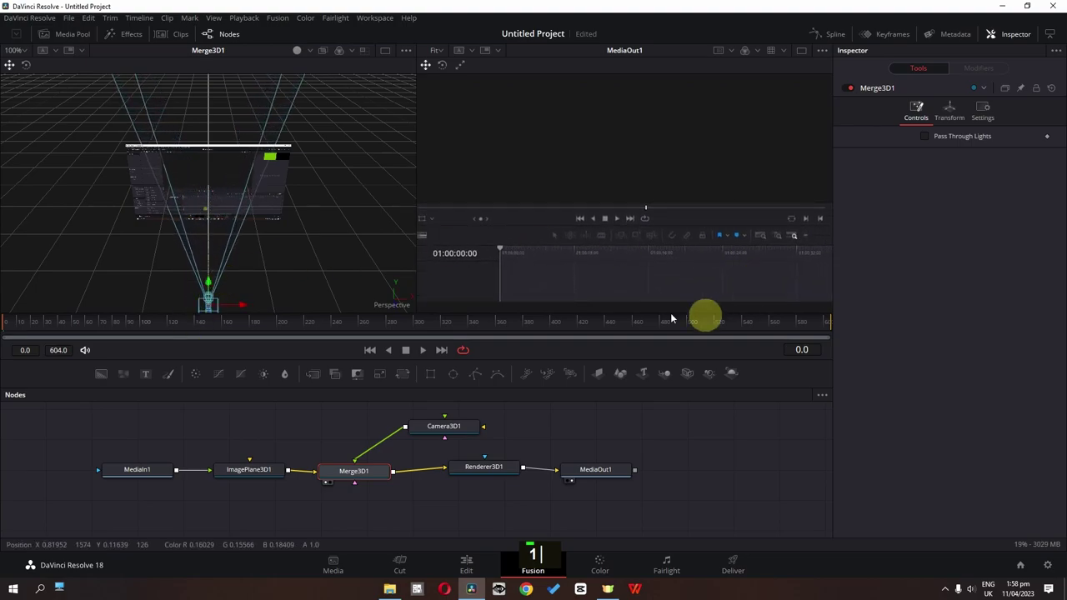
{"action": "middle_click", "coordinate": [286, 208]}
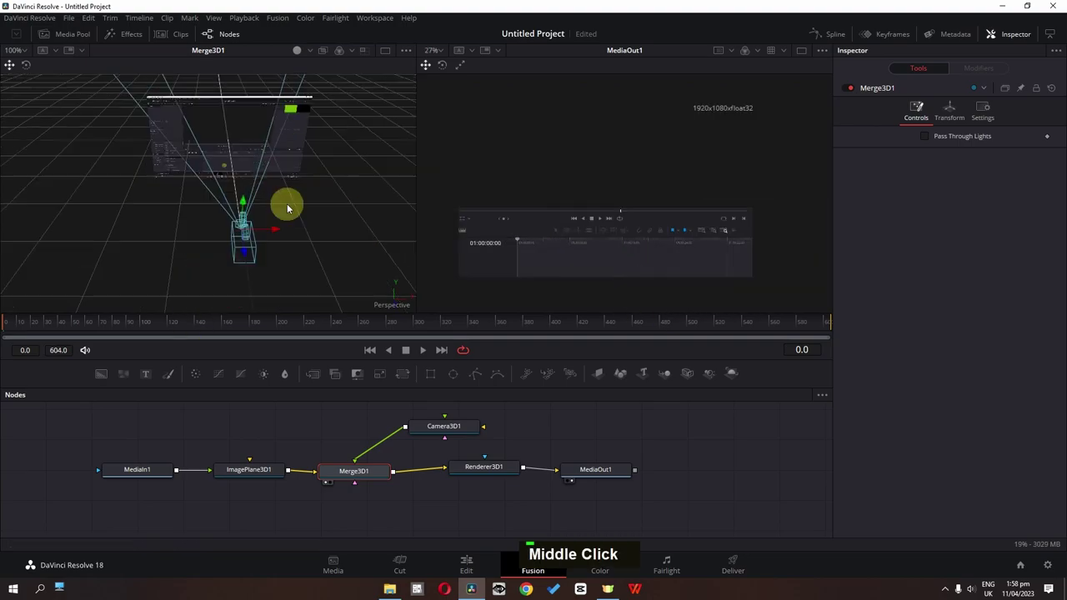
{"action": "middle_click", "coordinate": [179, 241], "text": "alt"}
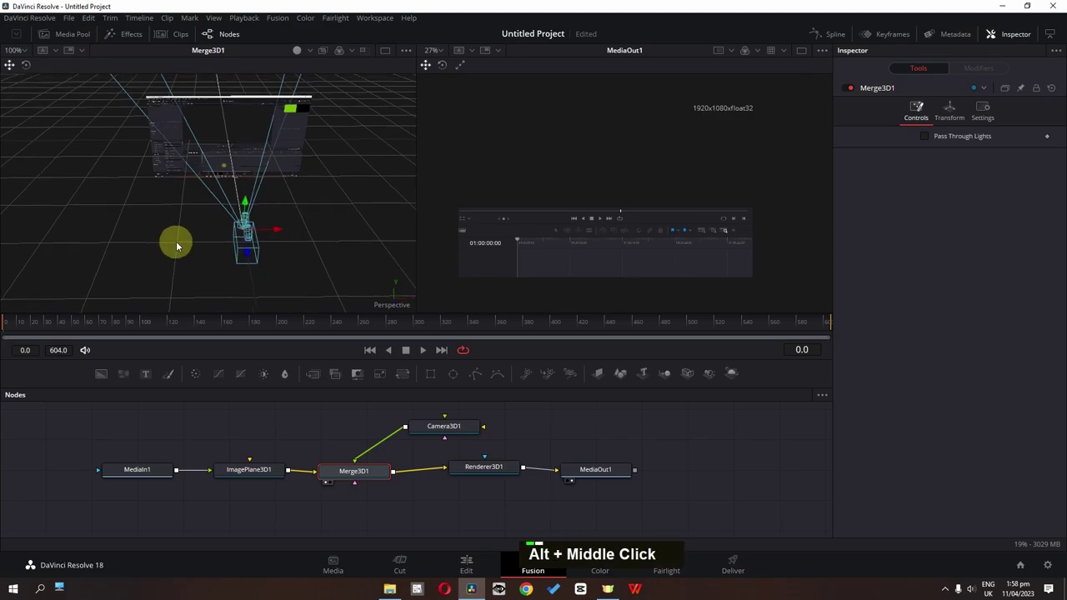
{"action": "middle_click", "coordinate": [211, 248], "text": "alt"}
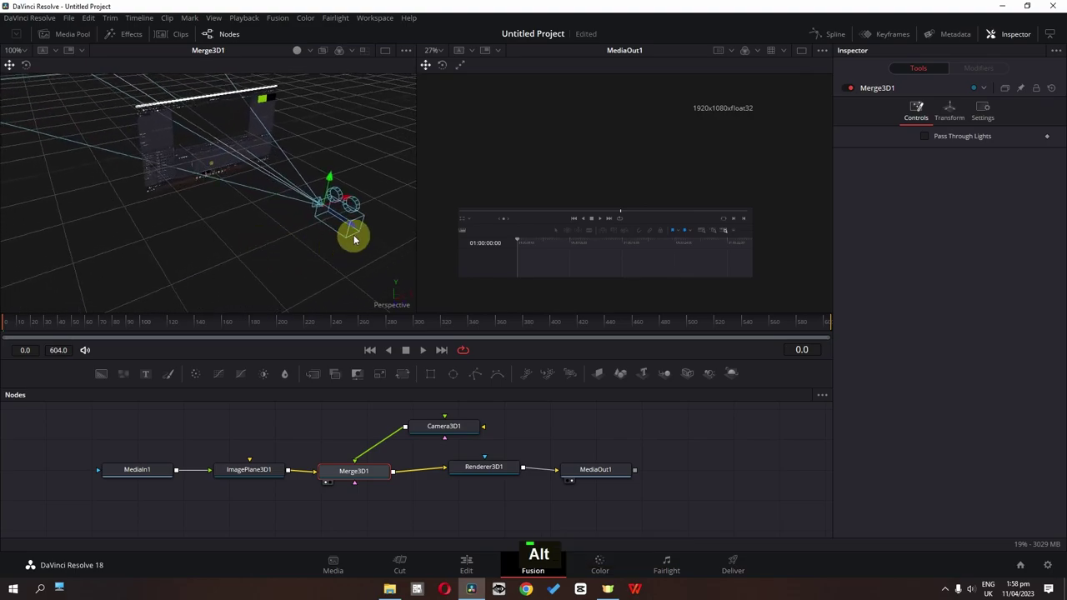
{"action": "left_click_drag", "start_coordinate": [352, 229], "coordinate": [500, 326]}
Rotate ImagePlane3D1 to -23.5 X and 33.9 Y, scale it to 1.379, and shift it slightly
{"action": "left_click", "coordinate": [268, 473]}
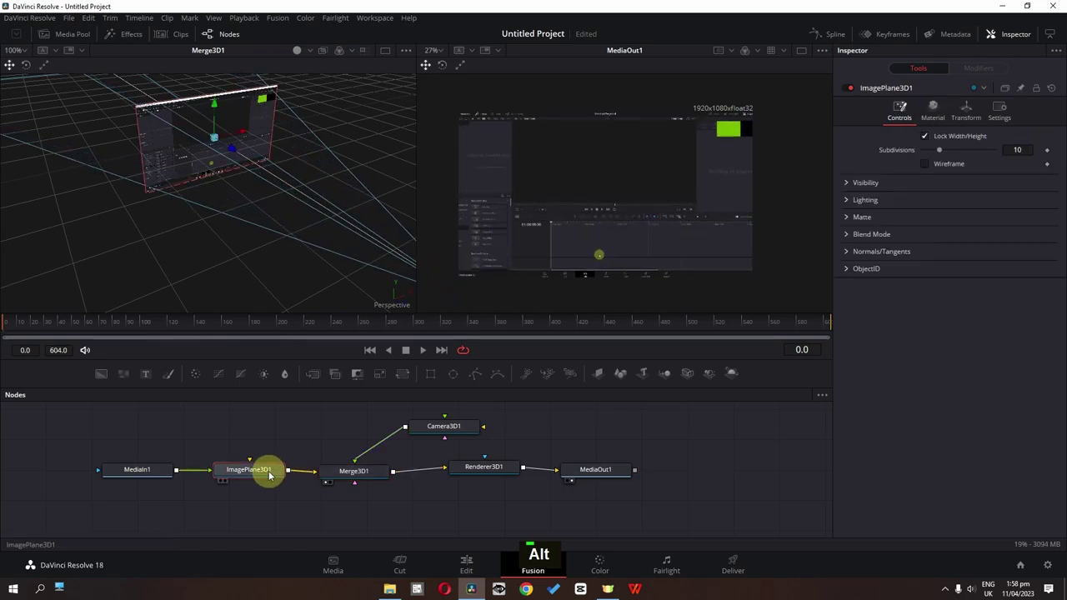
{"action": "left_click", "coordinate": [965, 110]}
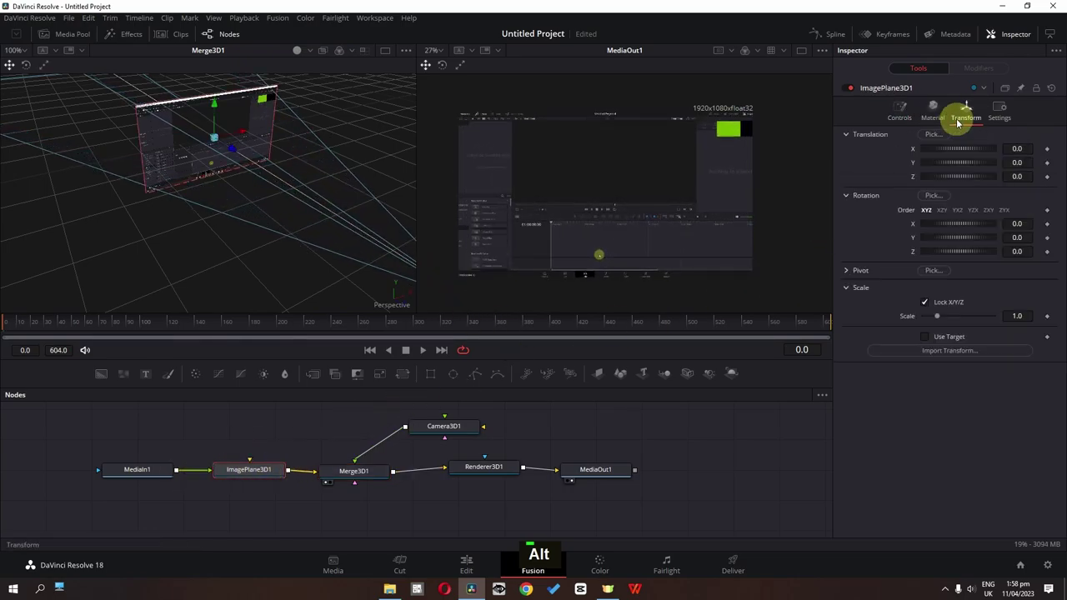
{"action": "left_click_drag", "start_coordinate": [938, 224], "coordinate": [944, 237]}
{"action": "left_click_drag", "start_coordinate": [947, 164], "coordinate": [947, 162]}
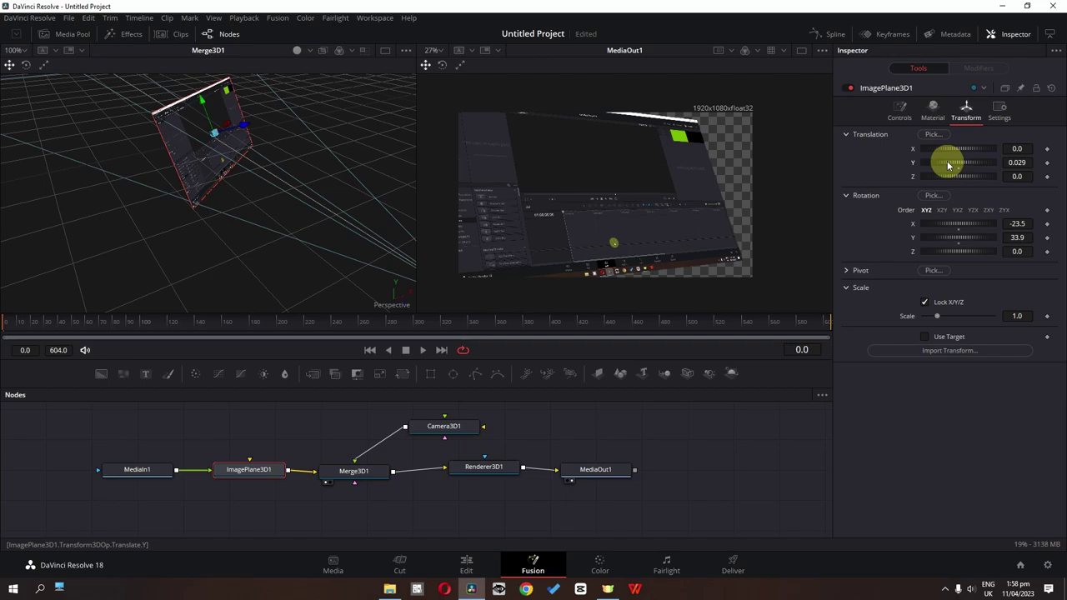
{"action": "left_click_drag", "start_coordinate": [943, 316], "coordinate": [948, 313]}
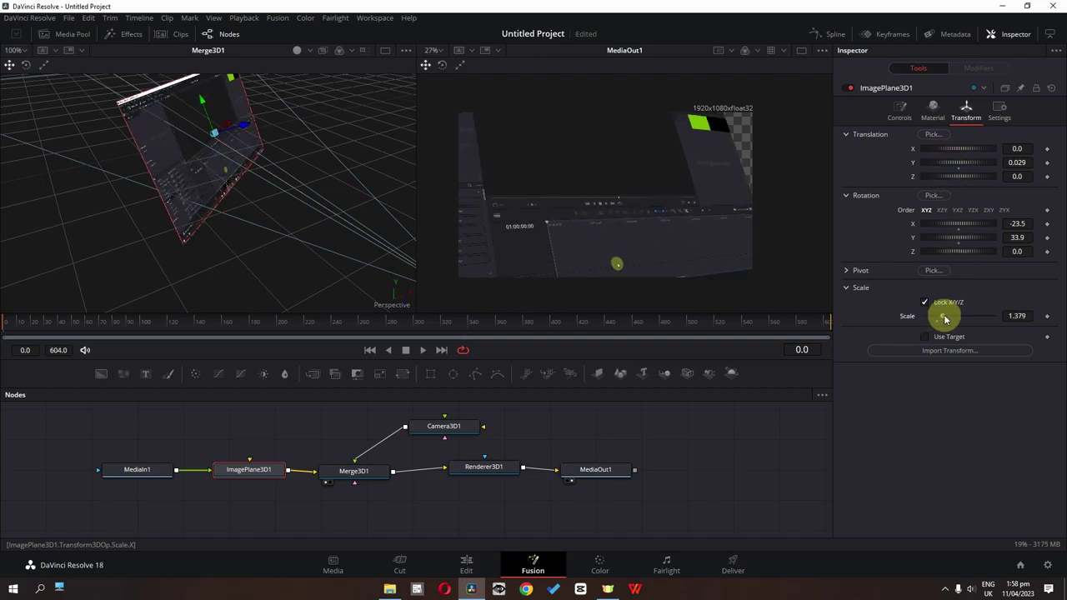
{"action": "left_click_drag", "start_coordinate": [226, 125], "coordinate": [239, 120]}
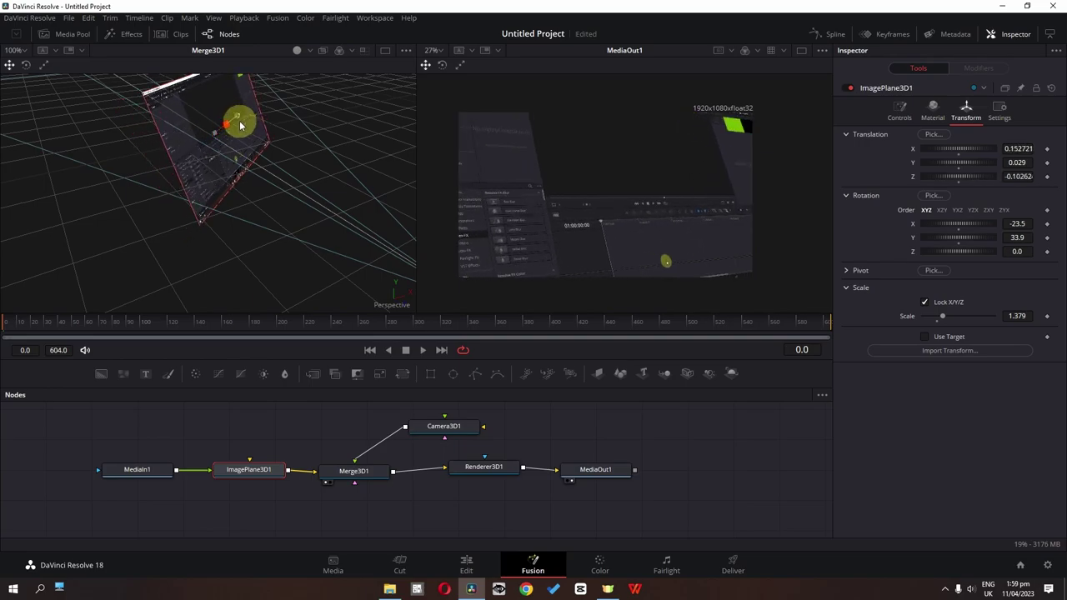
{"action": "left_click", "coordinate": [275, 236]}
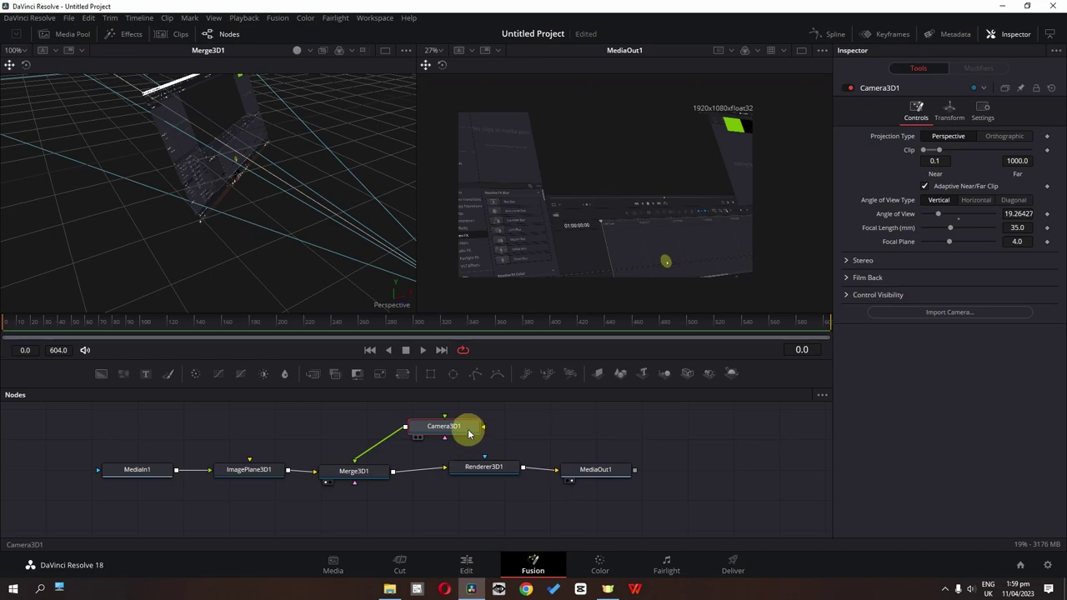
Display Camera3D1's focal plane in the scene and pull it in to 1.323
{"action": "left_click", "coordinate": [849, 297]}
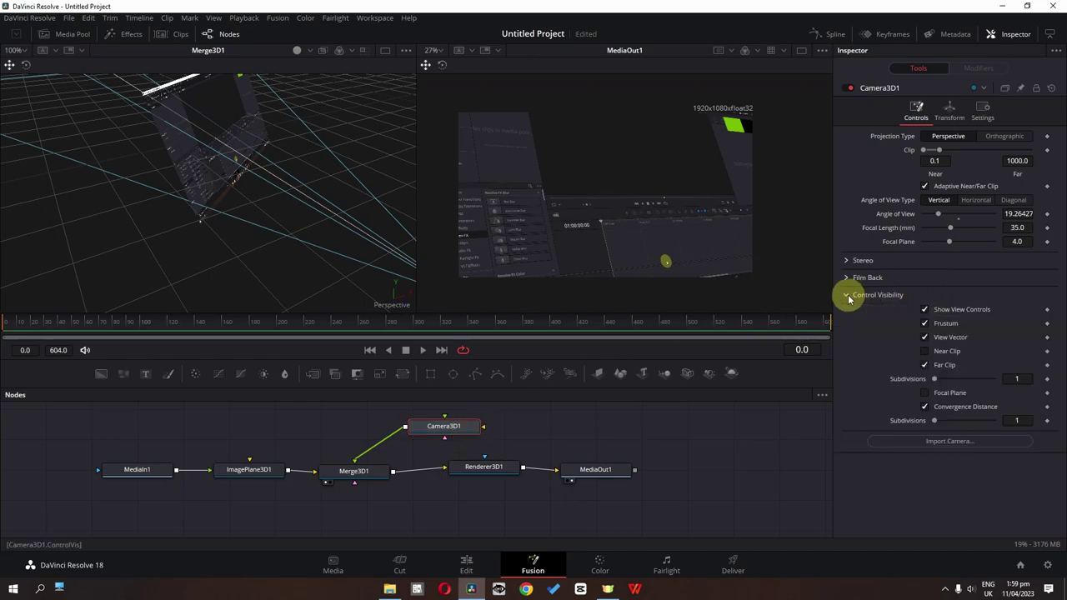
{"action": "left_click", "coordinate": [924, 392]}
{"action": "left_click_drag", "start_coordinate": [167, 183], "coordinate": [270, 190]}
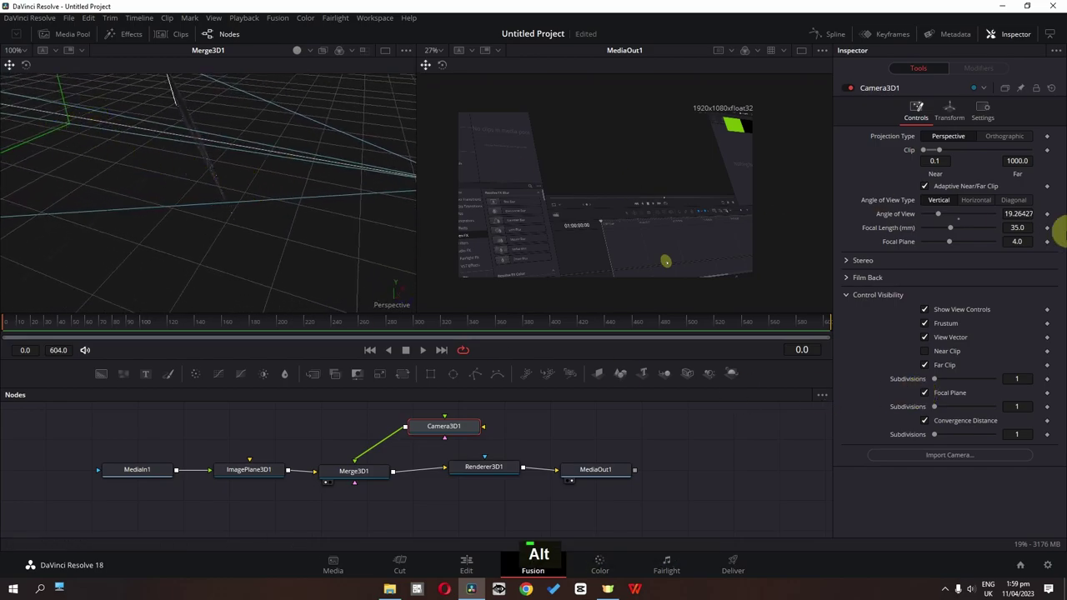
{"action": "left_click_drag", "start_coordinate": [947, 243], "coordinate": [931, 243]}
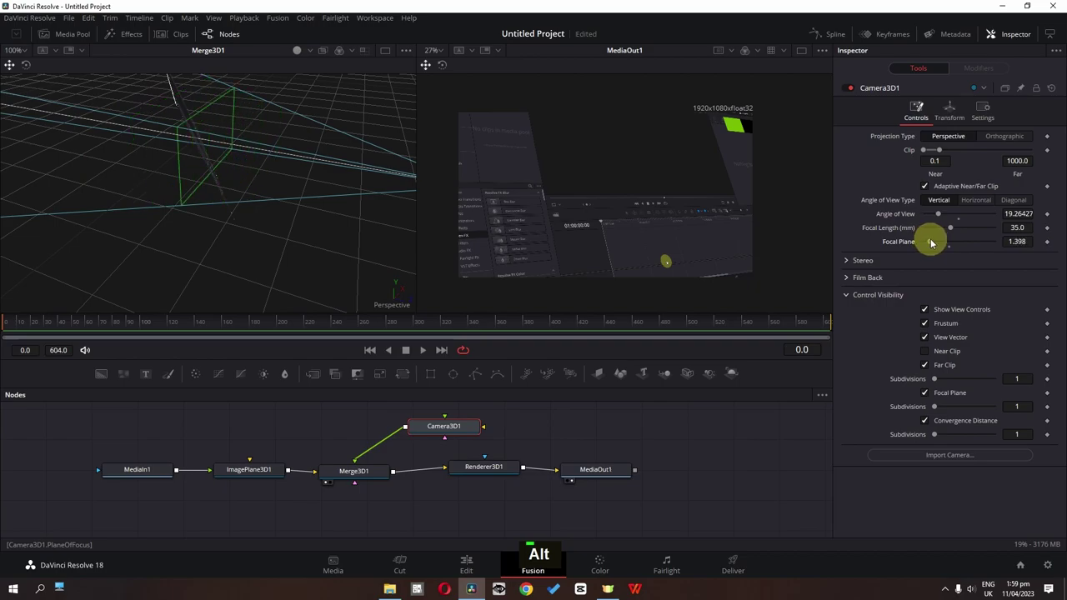
{"action": "left_click", "coordinate": [472, 472]}
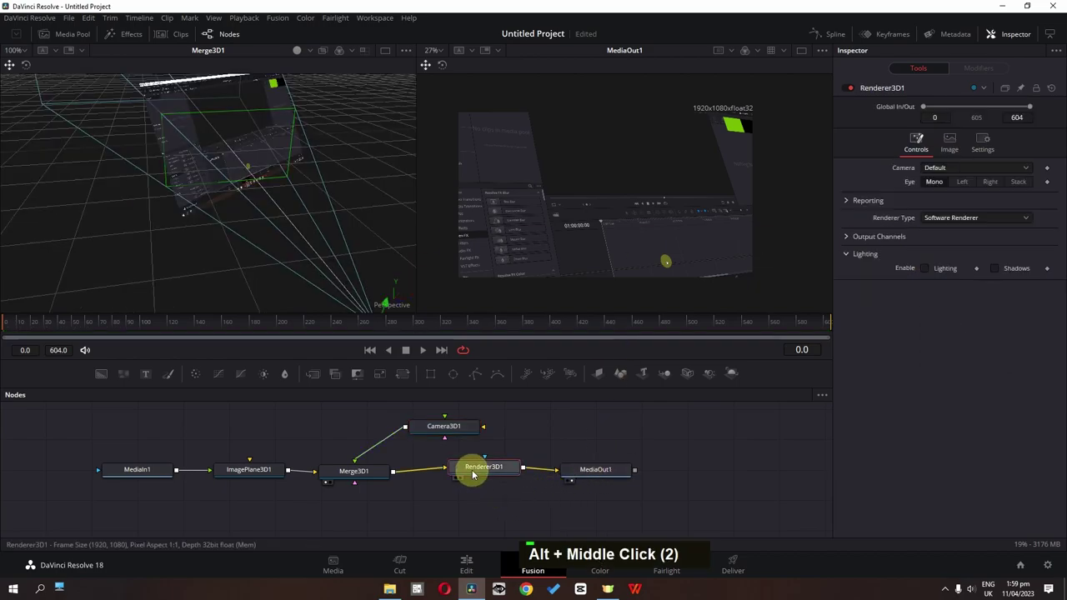
Switch Renderer3D1 to the OpenGL renderer and enable accumulation effects with depth of field
{"action": "left_click", "coordinate": [971, 219]}
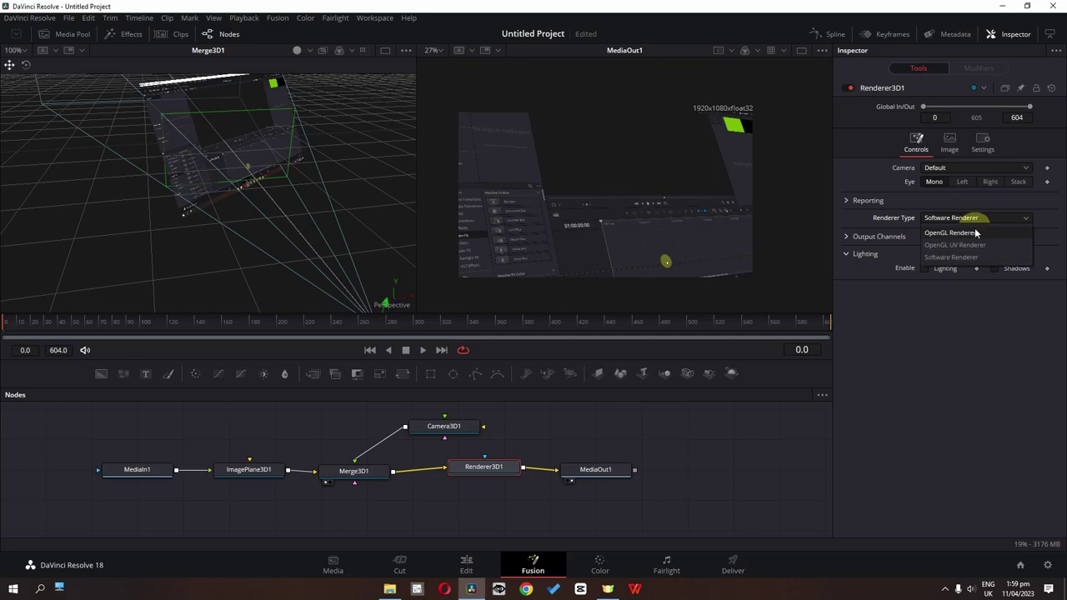
{"action": "left_click", "coordinate": [975, 232]}
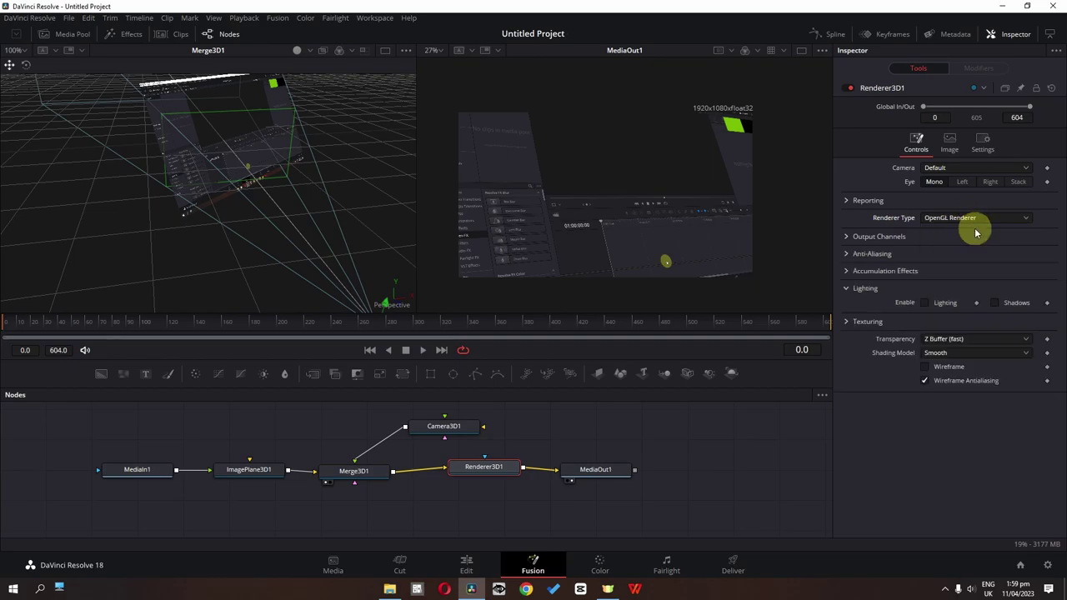
{"action": "left_click", "coordinate": [848, 272]}
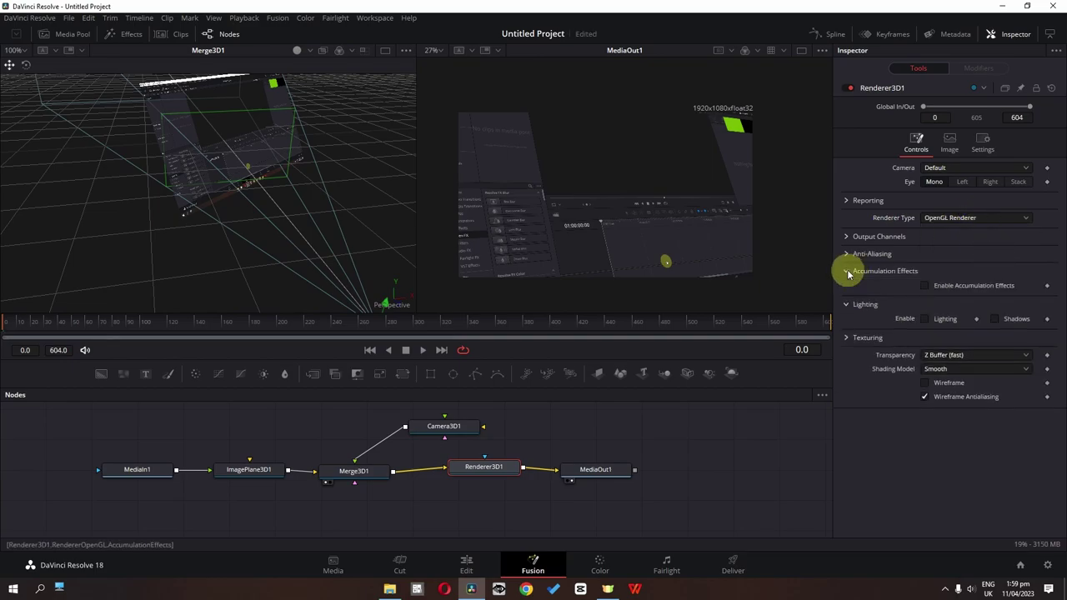
{"action": "left_click", "coordinate": [925, 286]}
{"action": "left_click", "coordinate": [925, 299]}
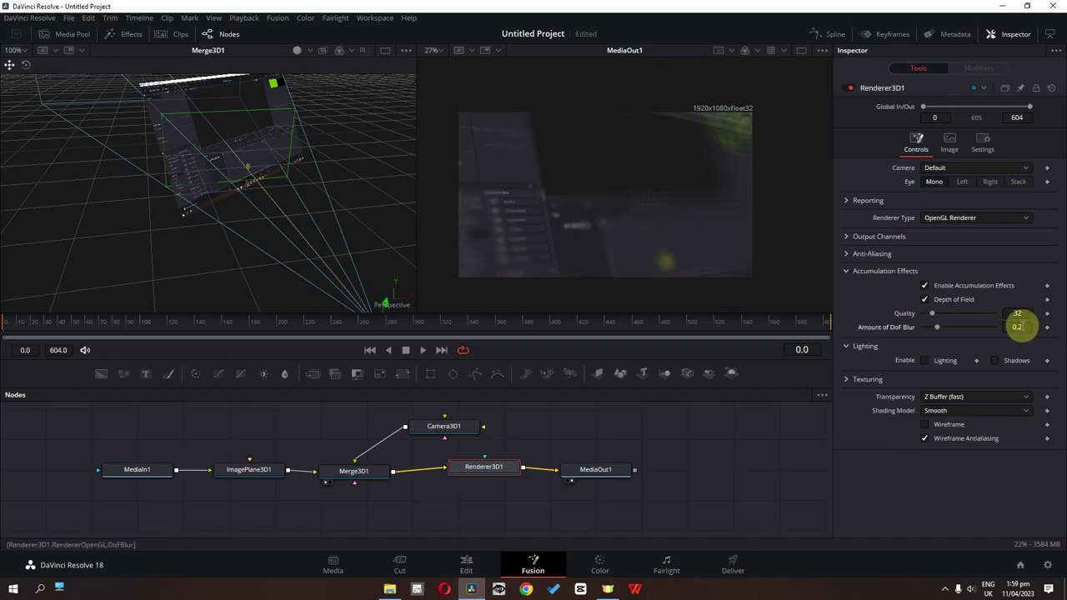
Set the depth-of-field blur amount to 0.02 and quality to 5
{"action": "double_click", "coordinate": [1017, 327]}
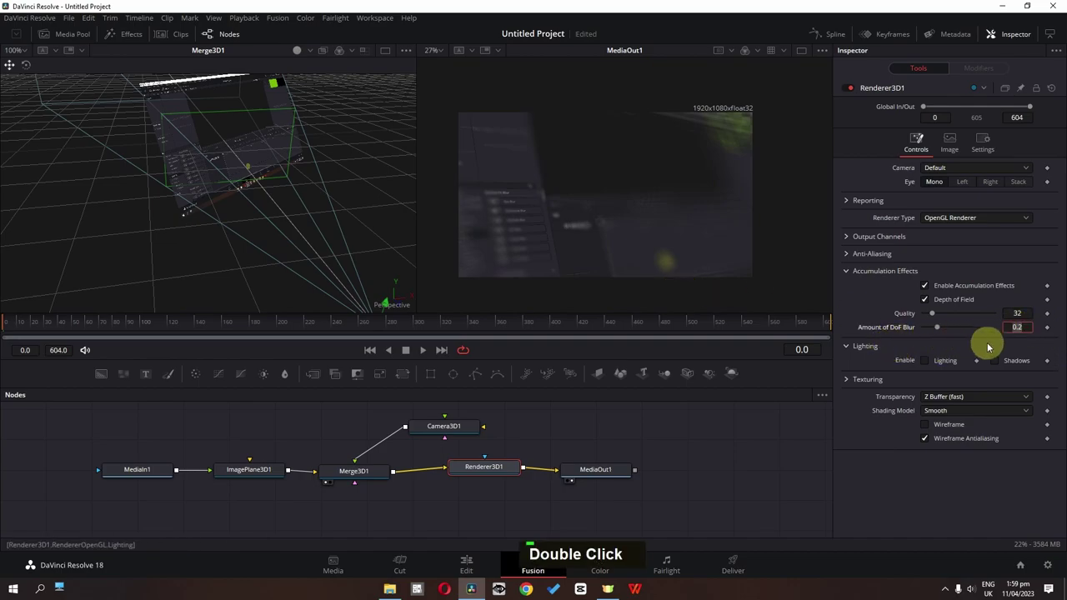
{"action": "type", "text": "0.0"}
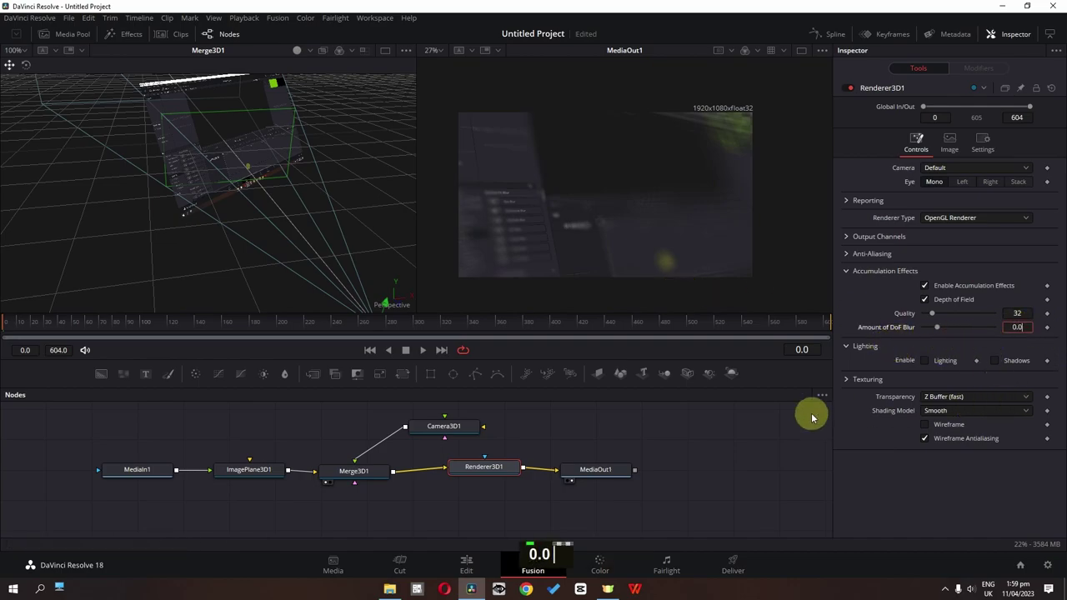
{"action": "type", "text": "2"}
{"action": "key", "text": "Return"}
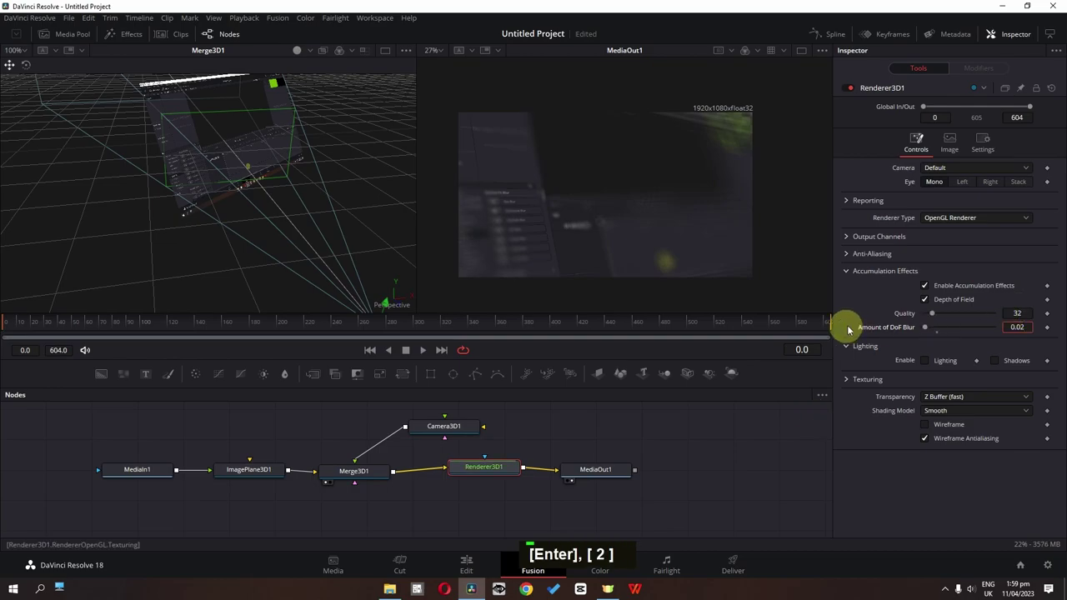
{"action": "double_click", "coordinate": [1020, 316]}
{"action": "type", "text": "5"}
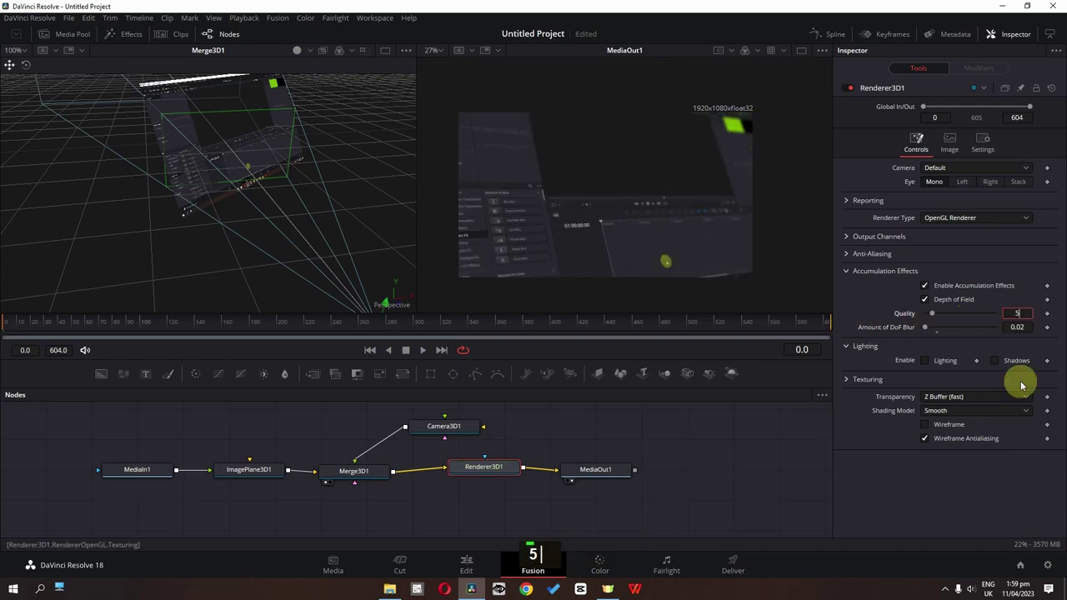
{"action": "key", "text": "Return"}
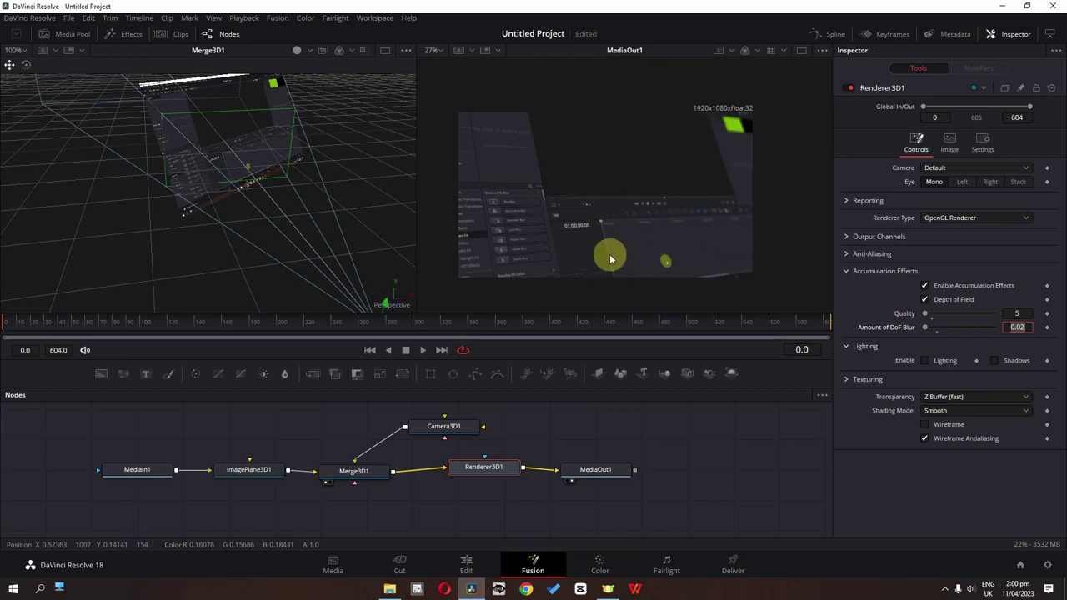
{"action": "left_click", "coordinate": [453, 423]}
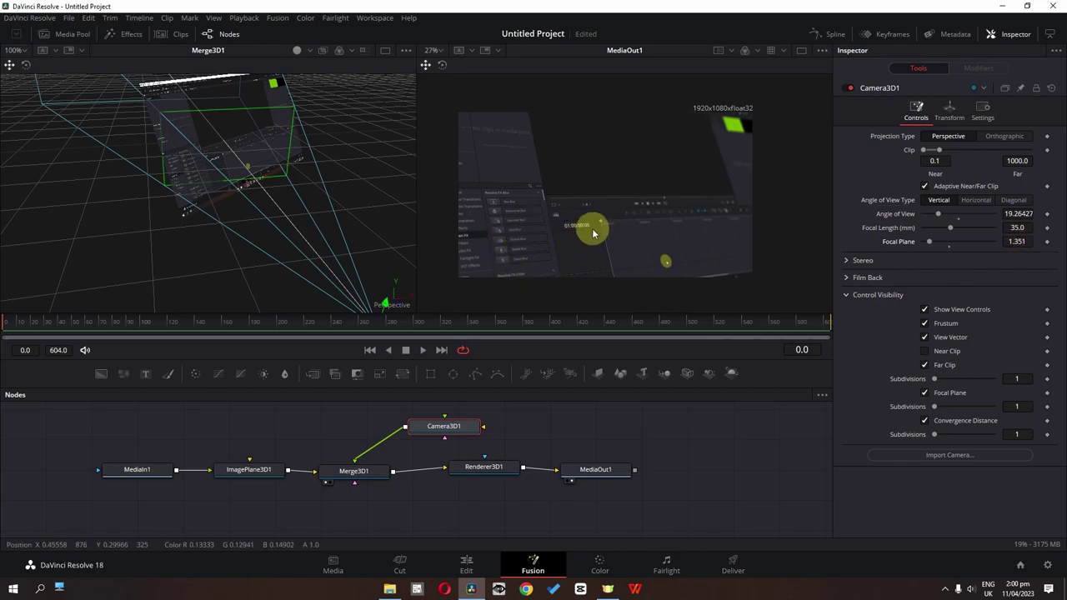
Zoom the output viewer and scrub Camera3D1's focal plane up to 1.863, checking the blur
{"action": "scroll", "coordinate": [550, 217], "scroll_direction": "up", "scroll_amount": 3, "text": "ctrl"}
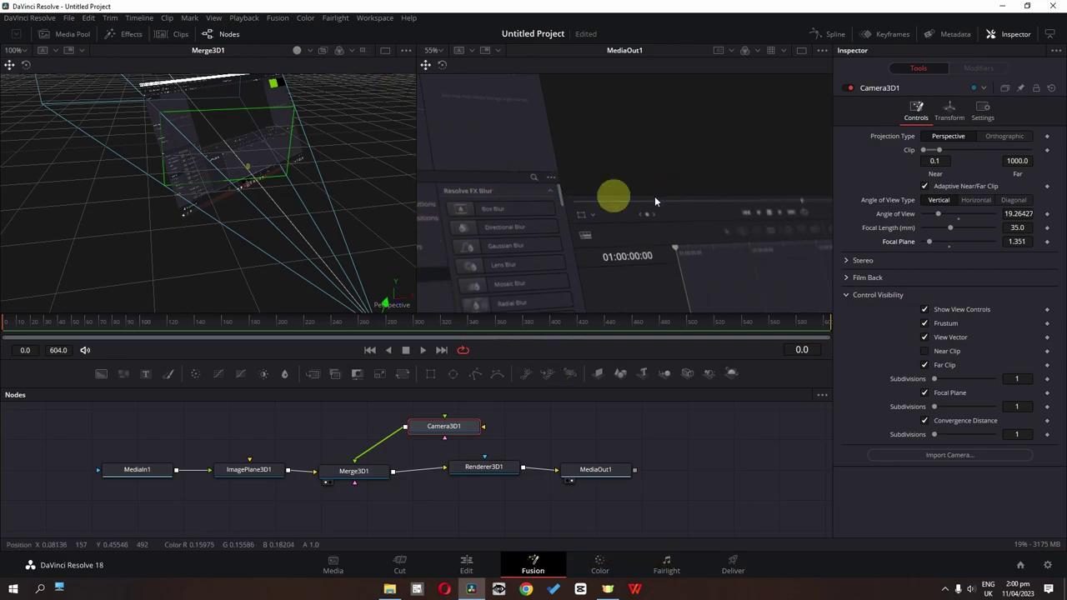
{"action": "left_click_drag", "start_coordinate": [1018, 241], "coordinate": [731, 235]}
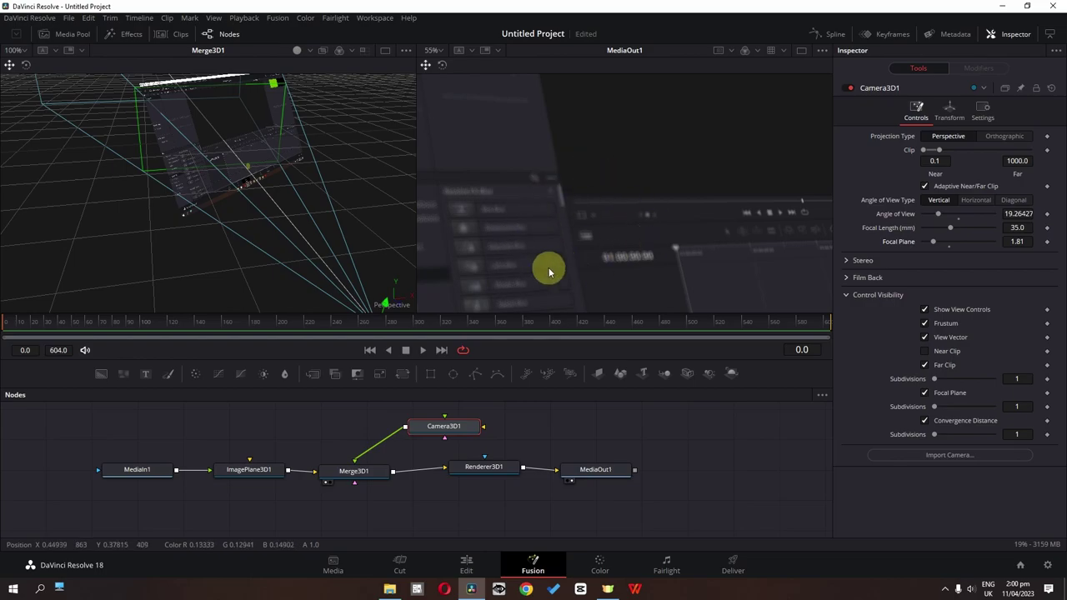
{"action": "scroll", "coordinate": [639, 199], "scroll_direction": "down", "scroll_amount": 3}
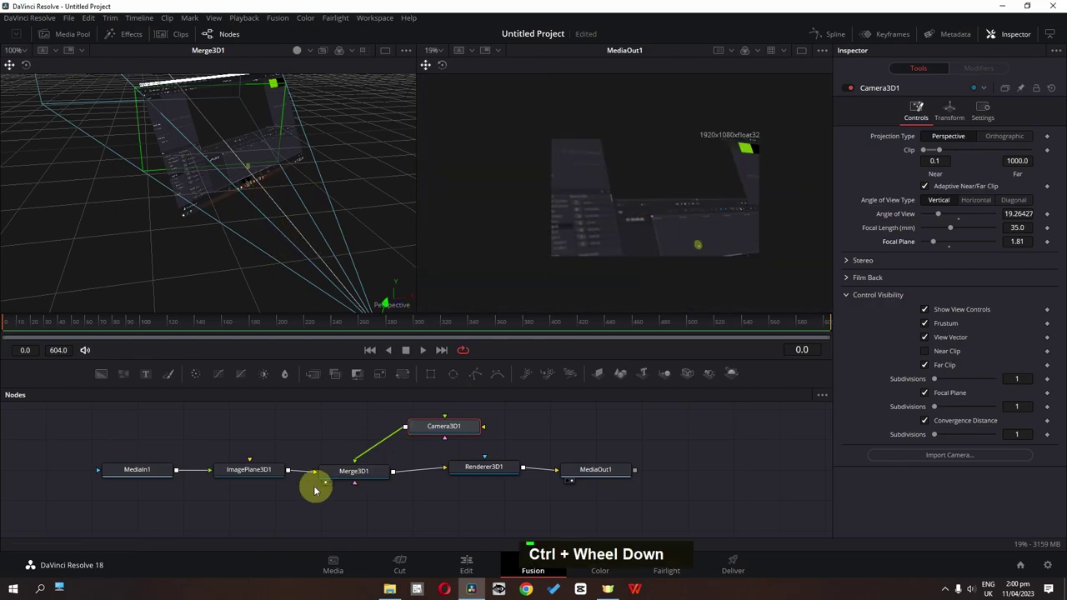
{"action": "left_click", "coordinate": [251, 471]}
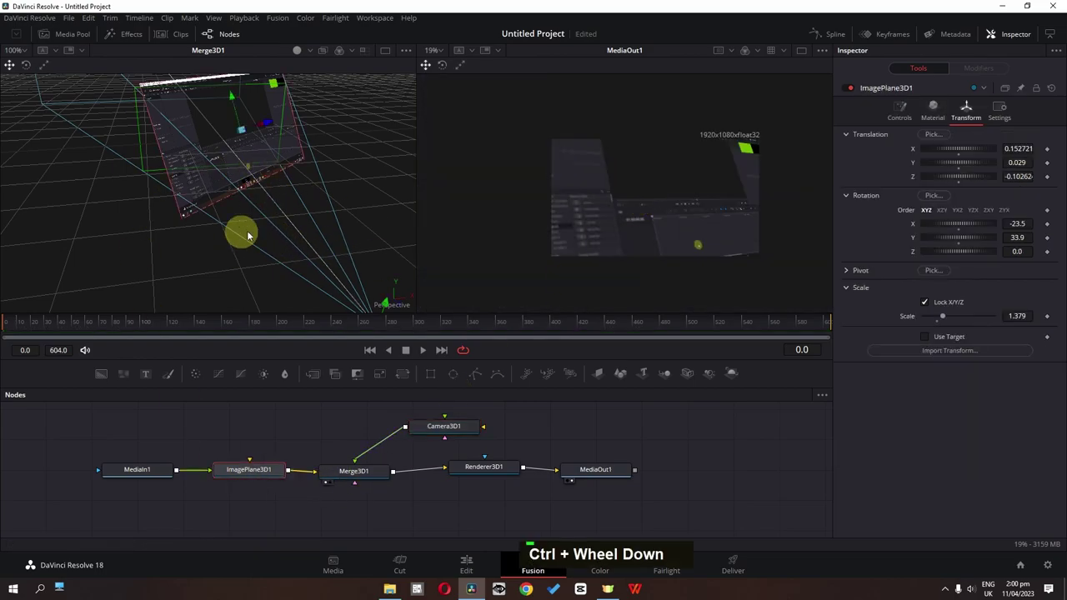
{"action": "left_click", "coordinate": [431, 435]}
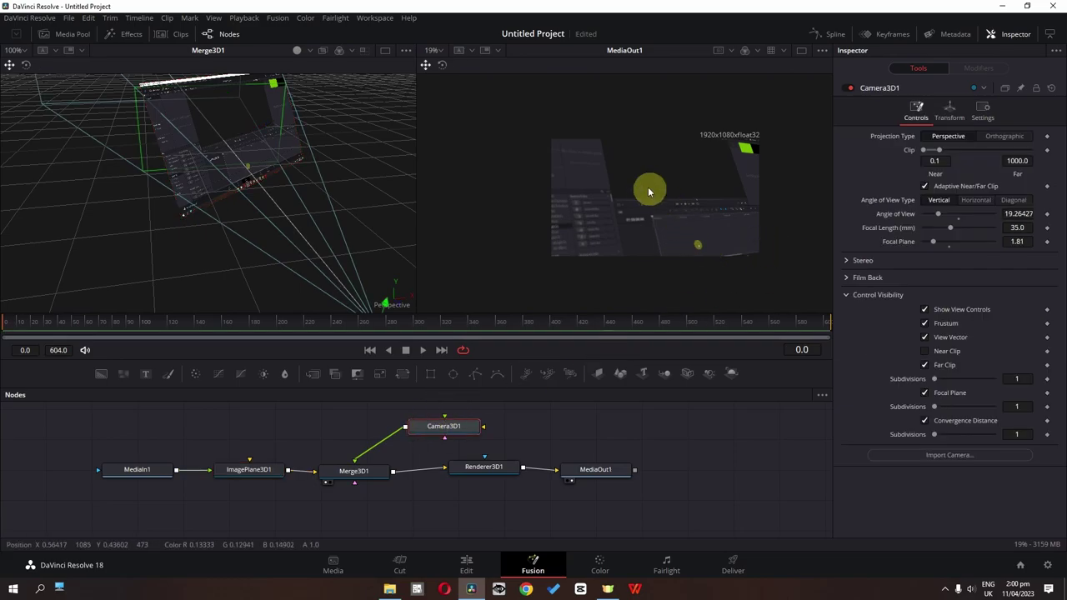
{"action": "scroll", "coordinate": [649, 191], "scroll_direction": "up", "scroll_amount": 2}
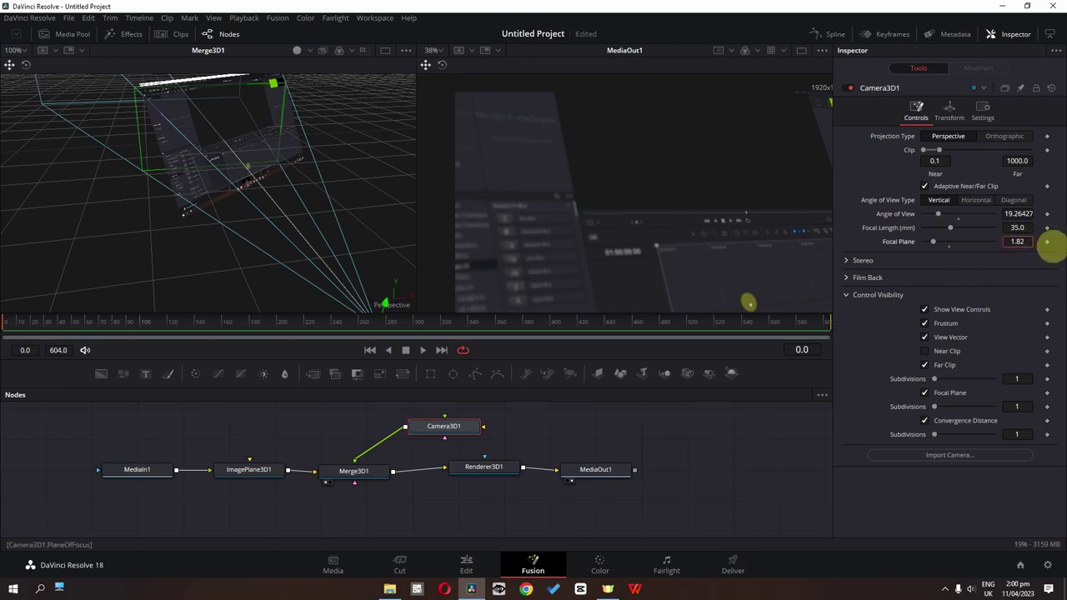
{"action": "mouse_move", "coordinate": [1052, 245]}
{"action": "left_mouse_down"}
{"action": "mouse_move", "coordinate": [531, 245]}
{"action": "mouse_move", "coordinate": [1039, 242]}
{"action": "left_mouse_up"}
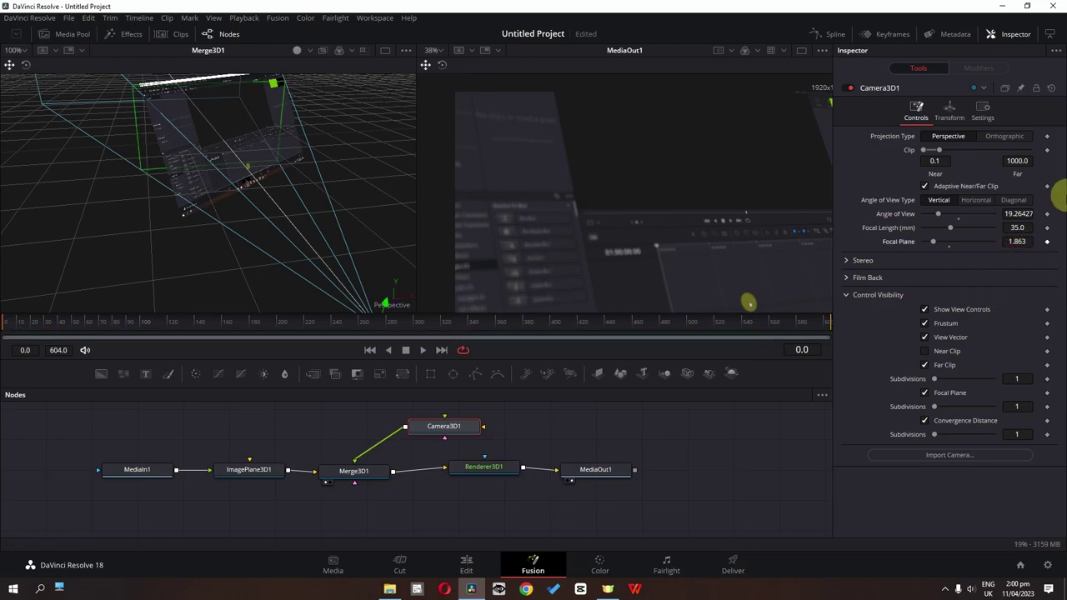
Keyframe Camera3D1's focal plane and adjust it at a later frame around 149
{"action": "left_click", "coordinate": [1048, 242]}
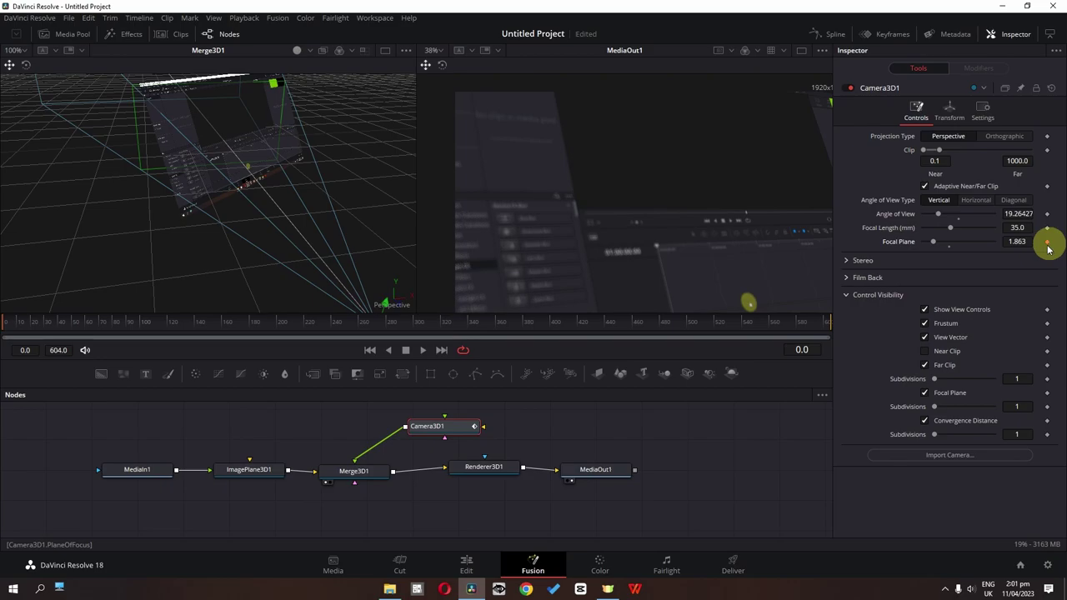
{"action": "left_click", "coordinate": [224, 323]}
{"action": "left_click_drag", "start_coordinate": [278, 328], "coordinate": [207, 331]}
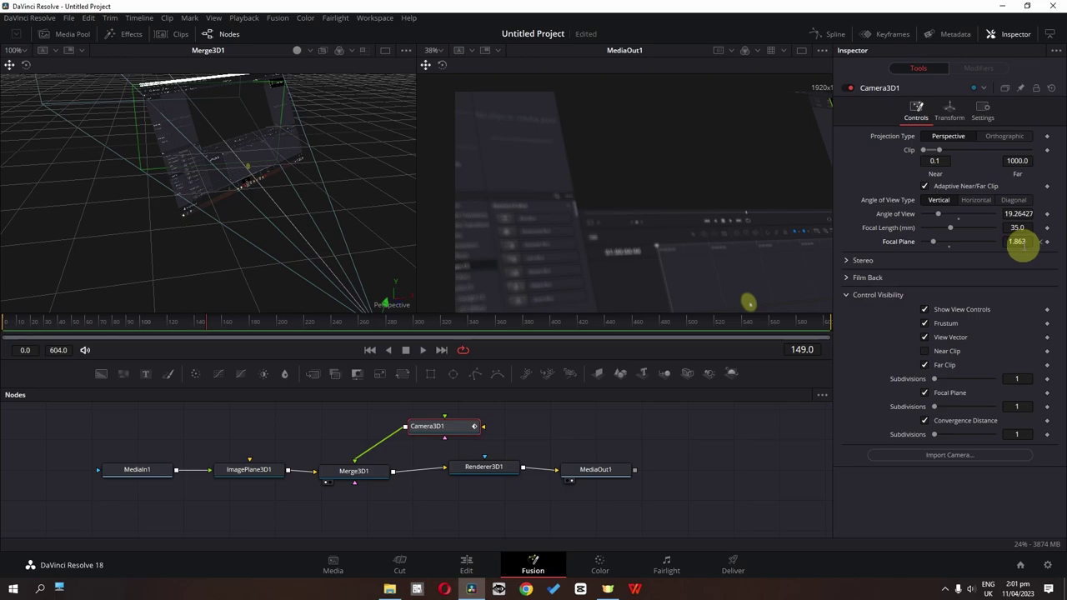
{"action": "left_click_drag", "start_coordinate": [1025, 244], "coordinate": [974, 243]}
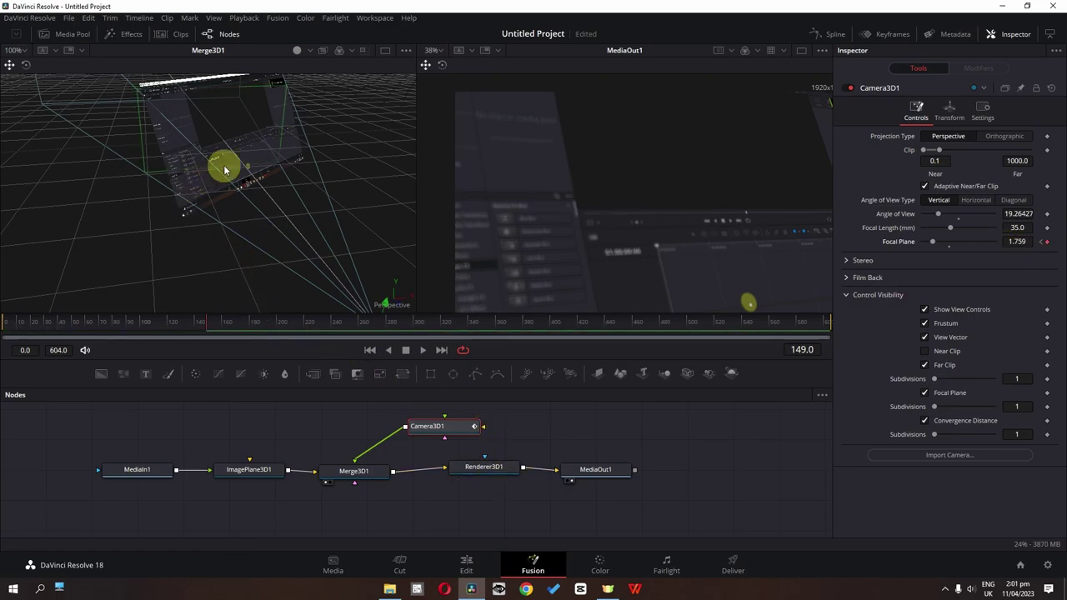
Turn off Renderer3D1's accumulation effects and lower the focal plane to 1.247
{"action": "left_click", "coordinate": [477, 467]}
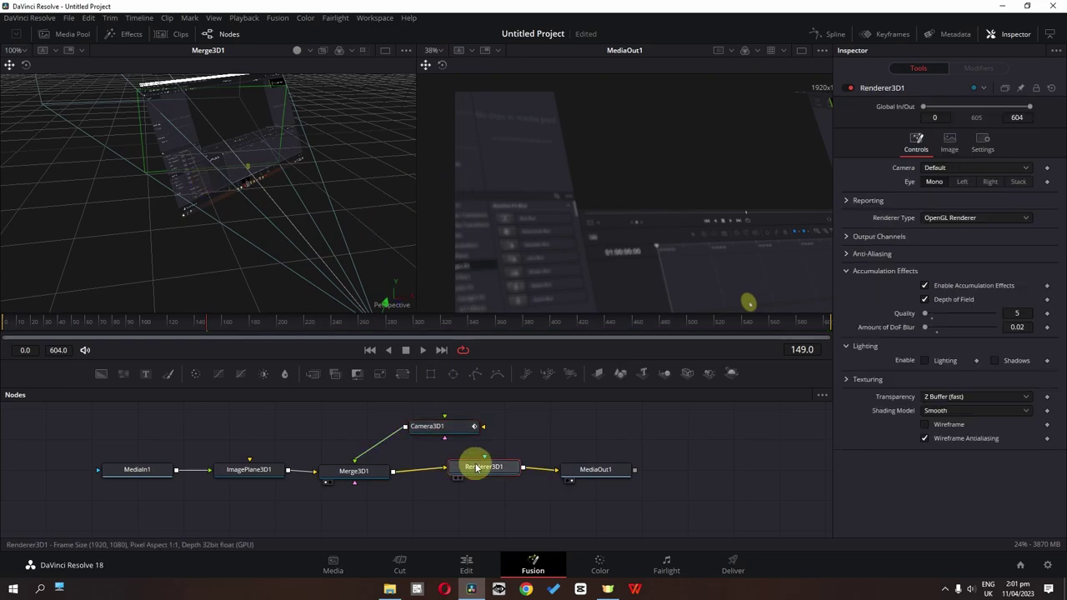
{"action": "left_click", "coordinate": [924, 287]}
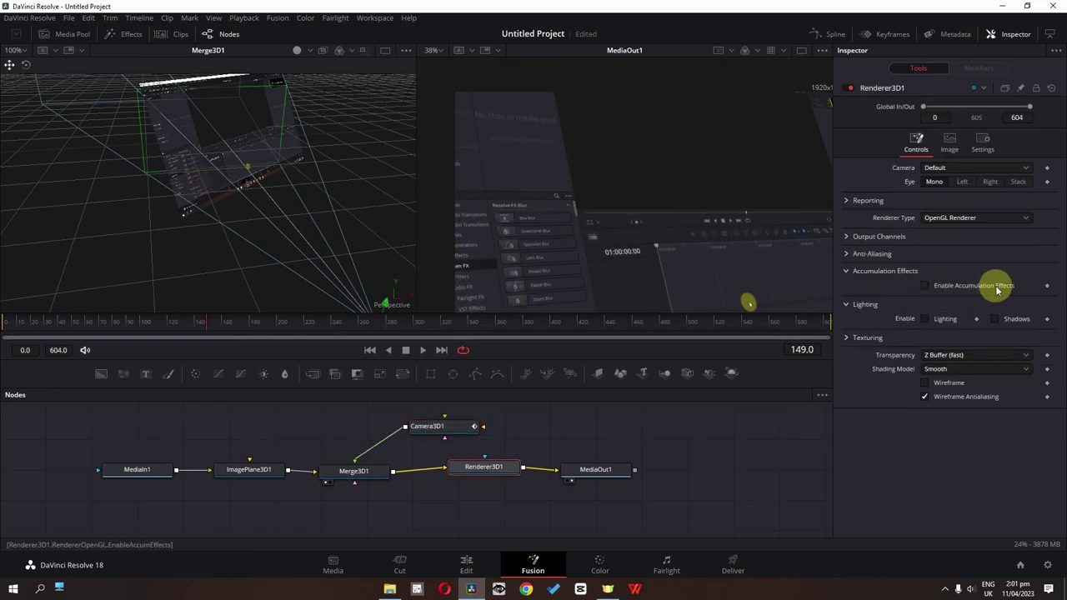
{"action": "left_click", "coordinate": [446, 432]}
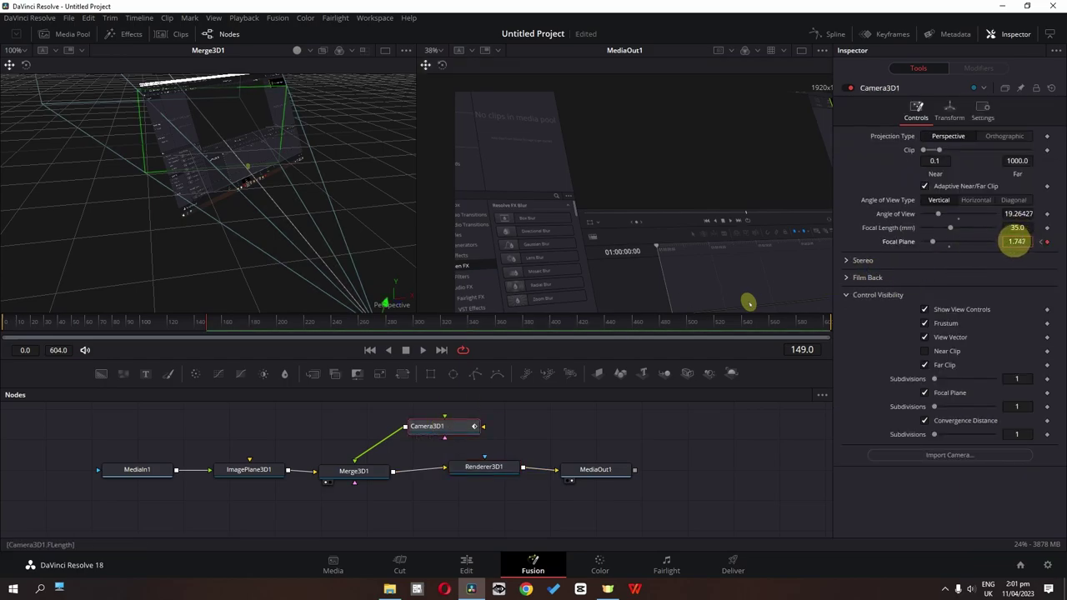
{"action": "left_click_drag", "start_coordinate": [1008, 241], "coordinate": [509, 478]}
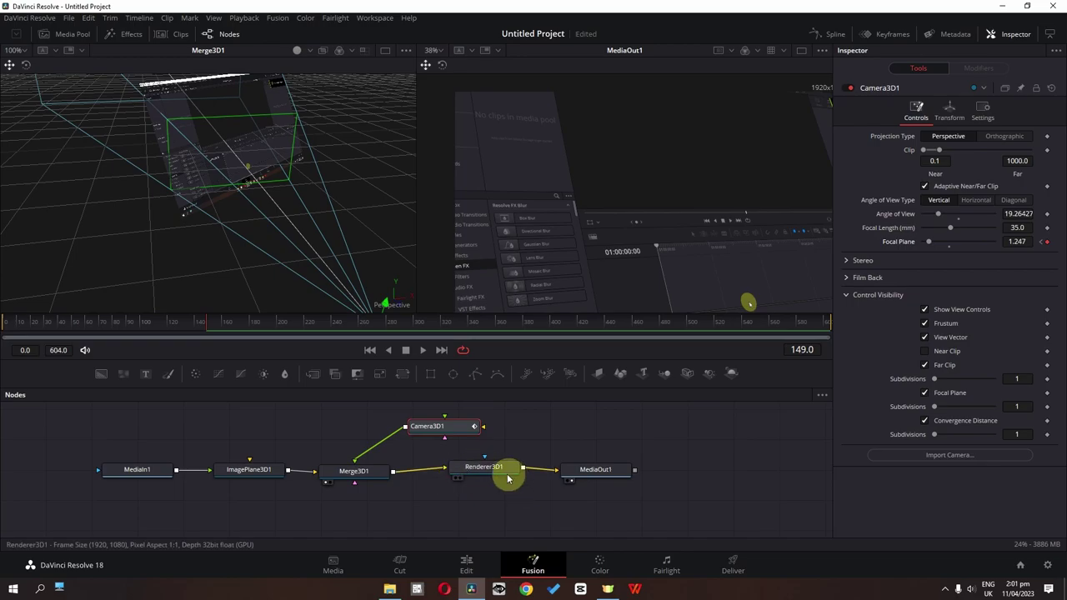
Keyframe ImagePlane3D1's Y rotation at 18.2 on frame 0 and 44.3 on frame 243
{"action": "left_click", "coordinate": [240, 477]}
{"action": "scroll", "coordinate": [630, 202], "scroll_direction": "up", "scroll_amount": 2, "text": "ctrl"}
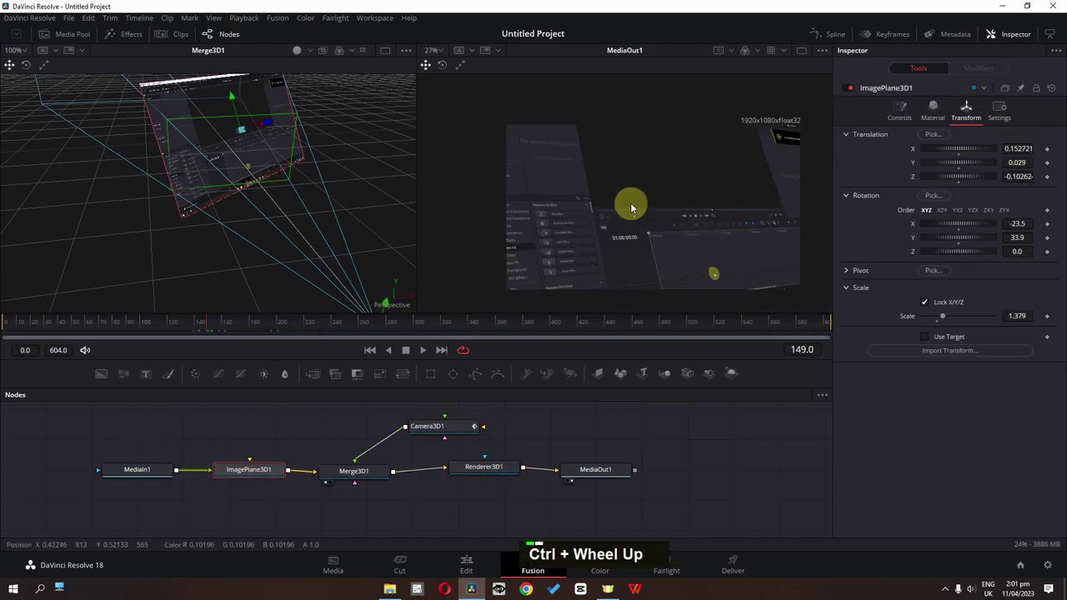
{"action": "left_click_drag", "start_coordinate": [971, 238], "coordinate": [960, 234]}
{"action": "left_click", "coordinate": [1017, 251]}
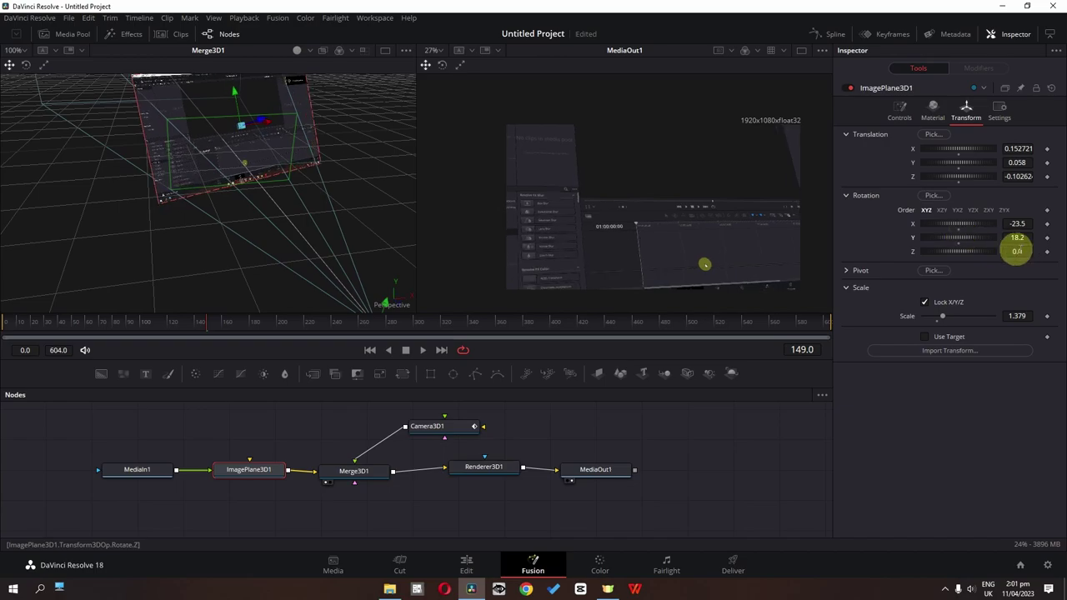
{"action": "left_click", "coordinate": [4, 333]}
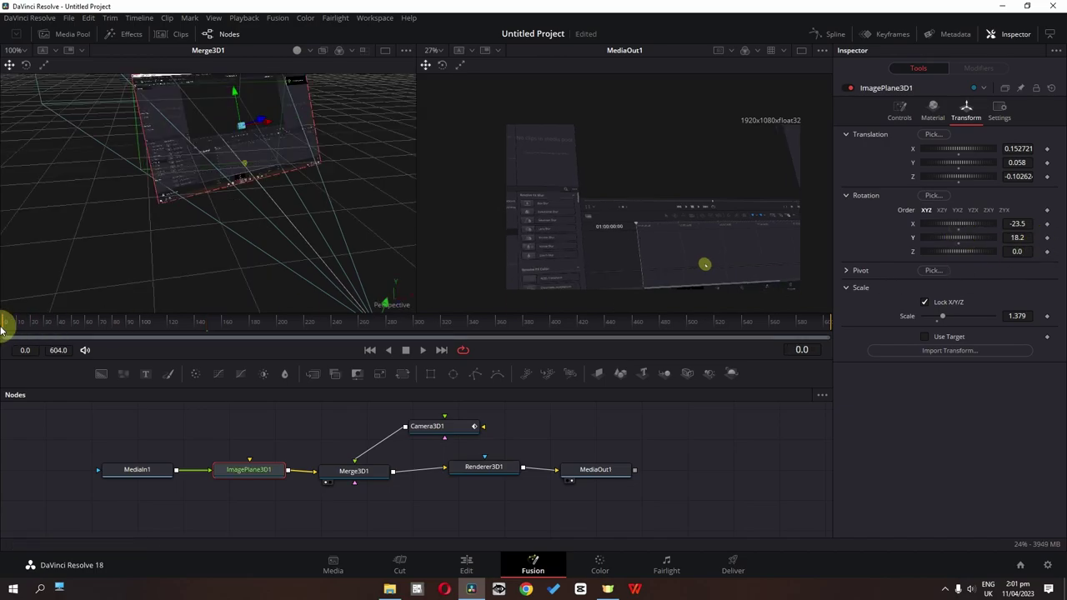
{"action": "left_click", "coordinate": [1047, 237]}
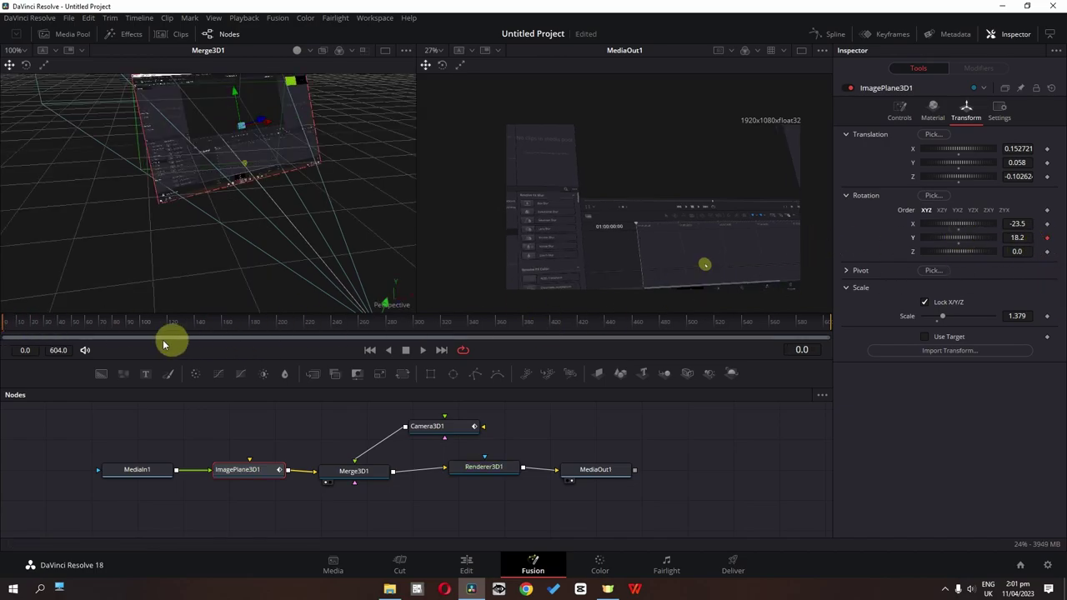
{"action": "left_click_drag", "start_coordinate": [121, 329], "coordinate": [341, 326]}
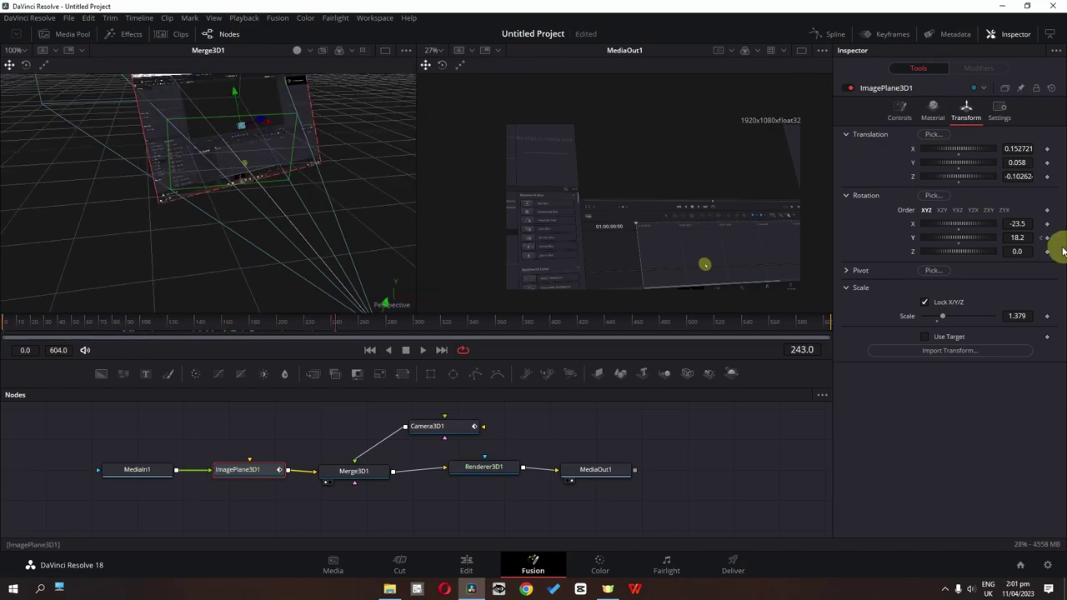
{"action": "left_click_drag", "start_coordinate": [963, 241], "coordinate": [968, 242]}
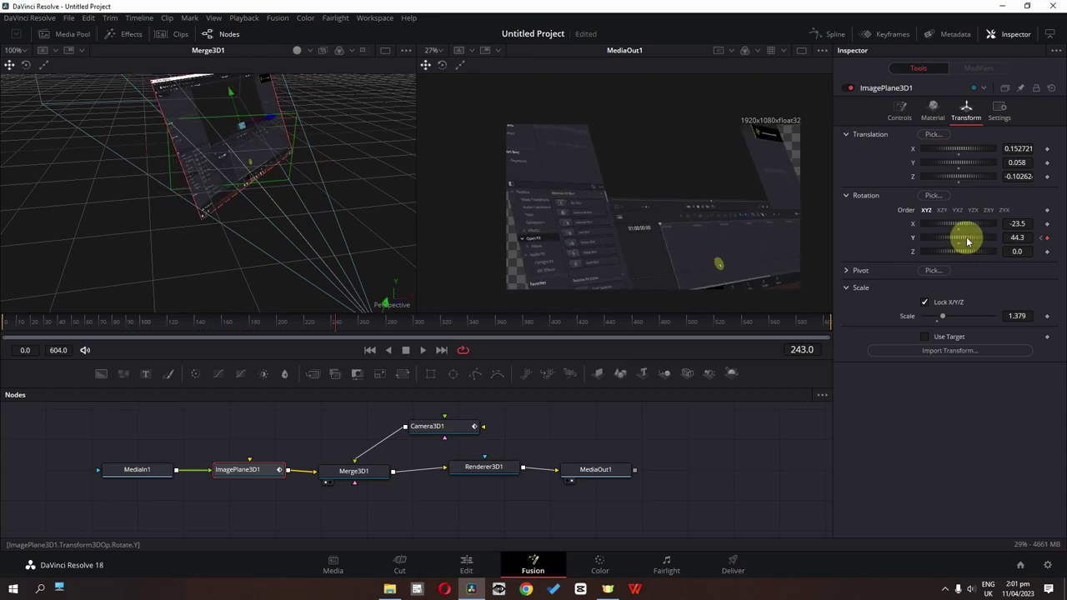
{"action": "left_click", "coordinate": [832, 36]}
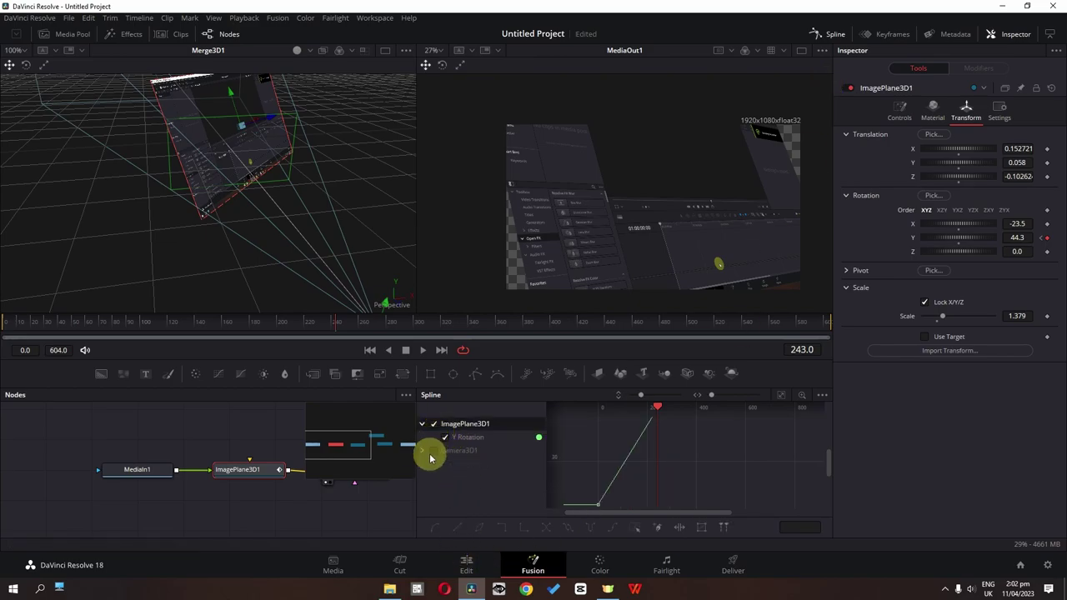
{"action": "scroll", "coordinate": [617, 453], "scroll_direction": "down", "scroll_amount": 5, "text": "ctrl"}
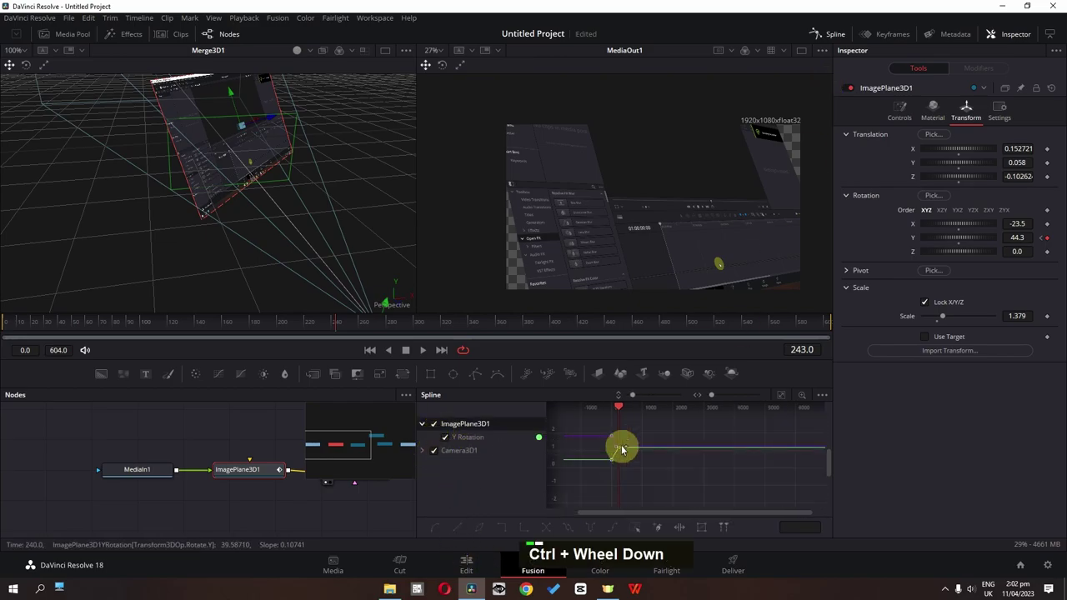
{"action": "scroll", "coordinate": [658, 434], "scroll_direction": "down", "scroll_amount": 2, "text": "ctrl"}
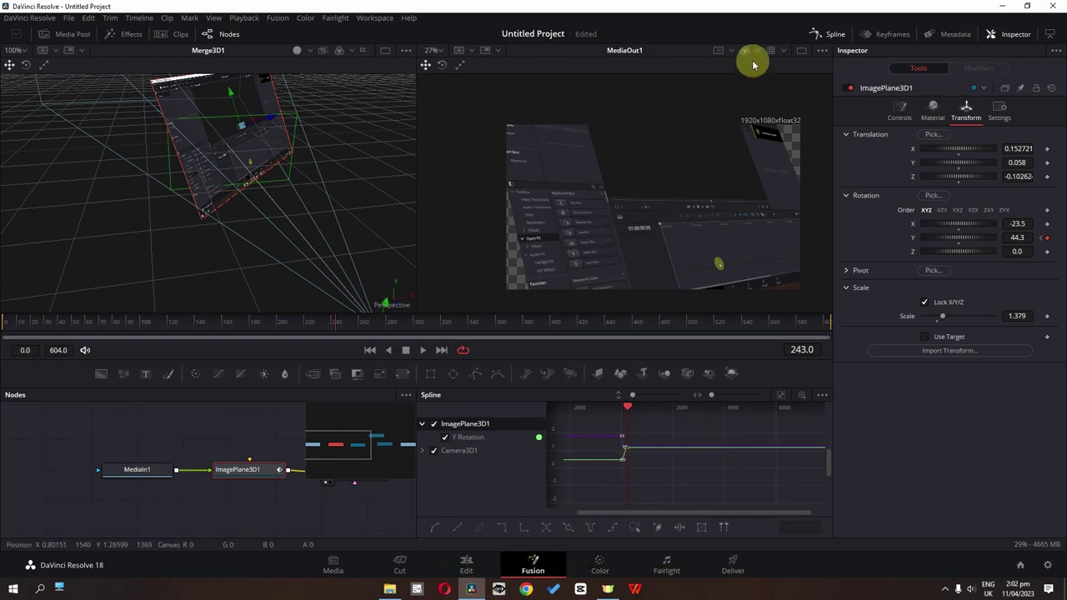
{"action": "left_click", "coordinate": [822, 33]}
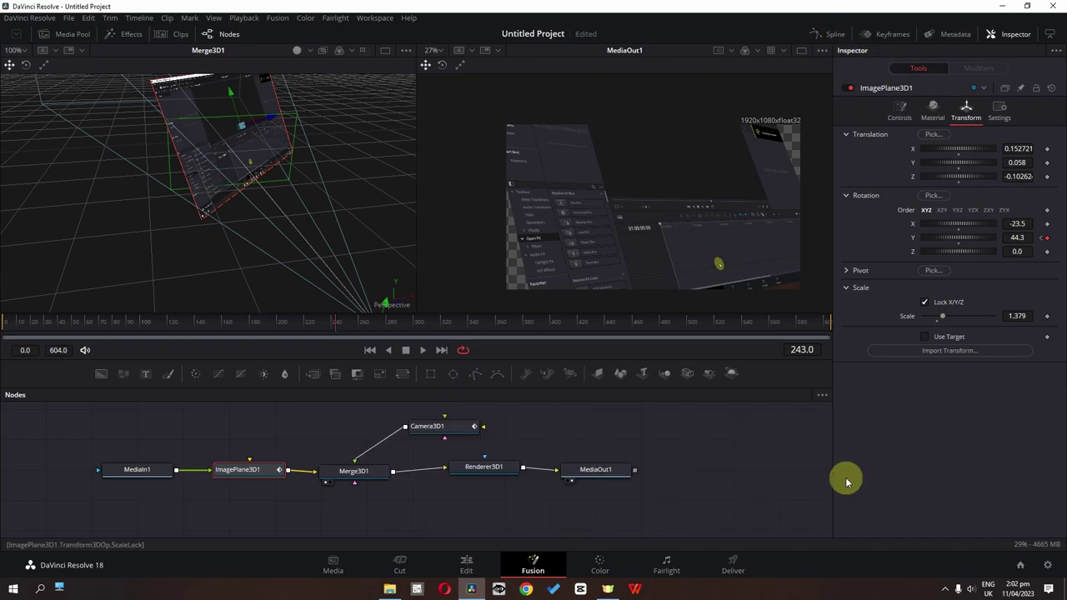
Tick Motion Blur in Renderer3D1's Settings and Enable Accumulation Effects in its Controls
{"action": "left_click", "coordinate": [496, 478]}
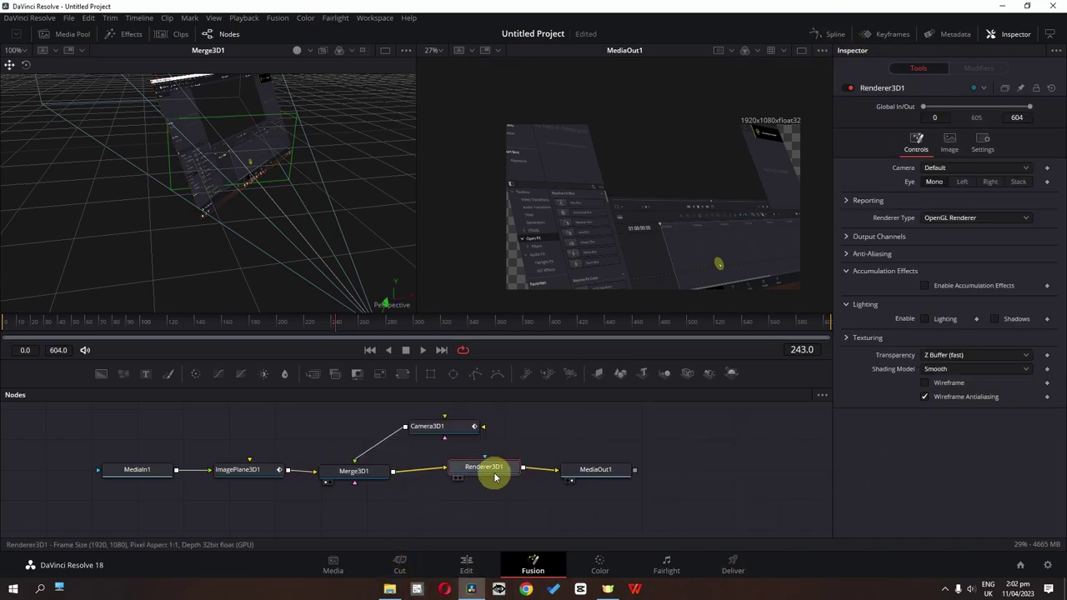
{"action": "left_click", "coordinate": [983, 143]}
{"action": "left_click", "coordinate": [925, 215]}
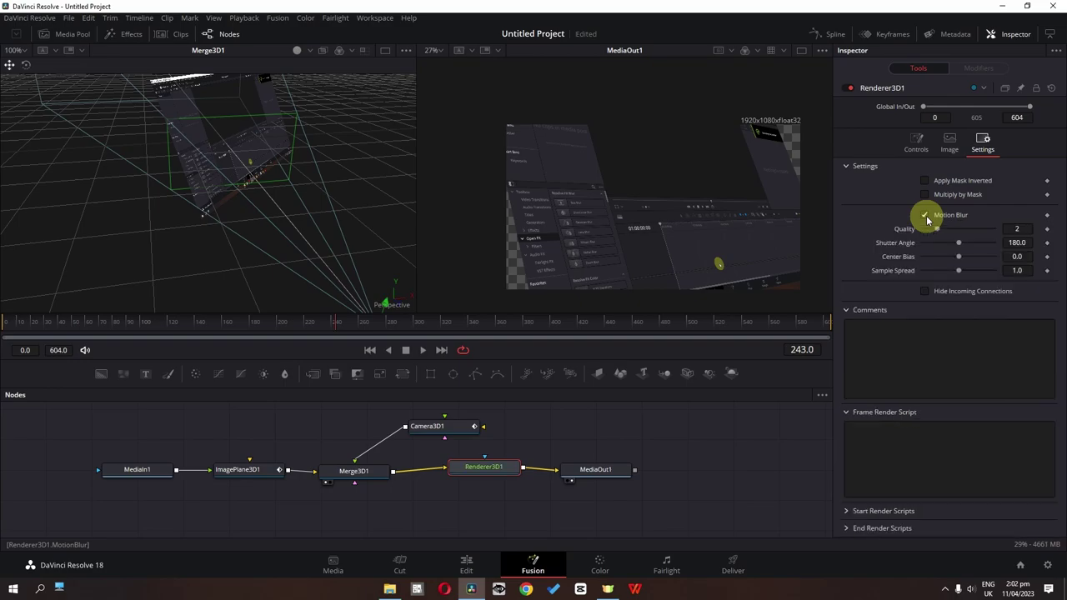
{"action": "left_click", "coordinate": [916, 142]}
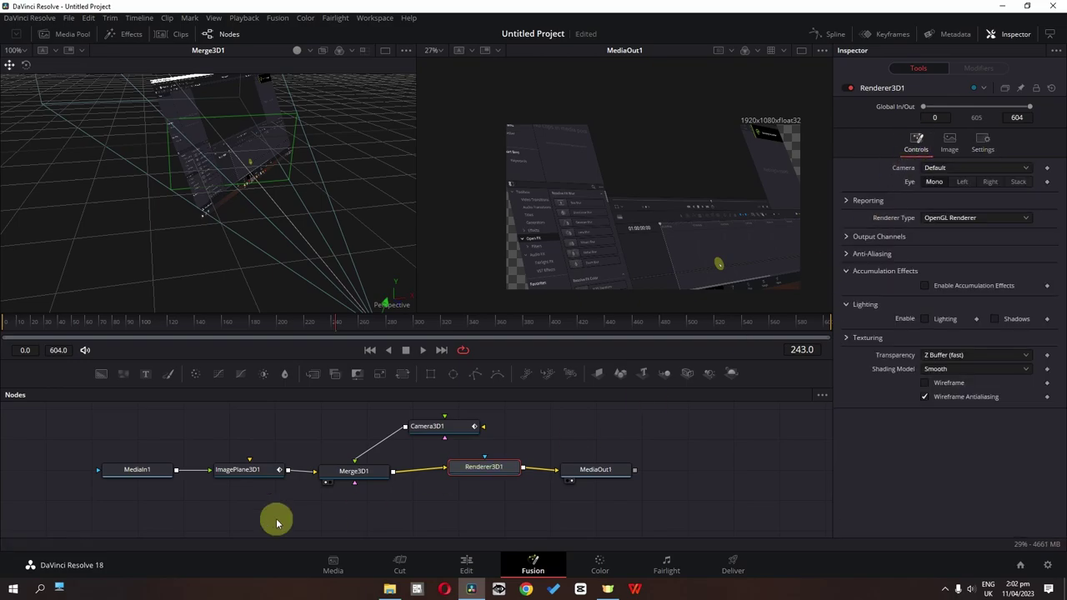
{"action": "left_click", "coordinate": [924, 285]}
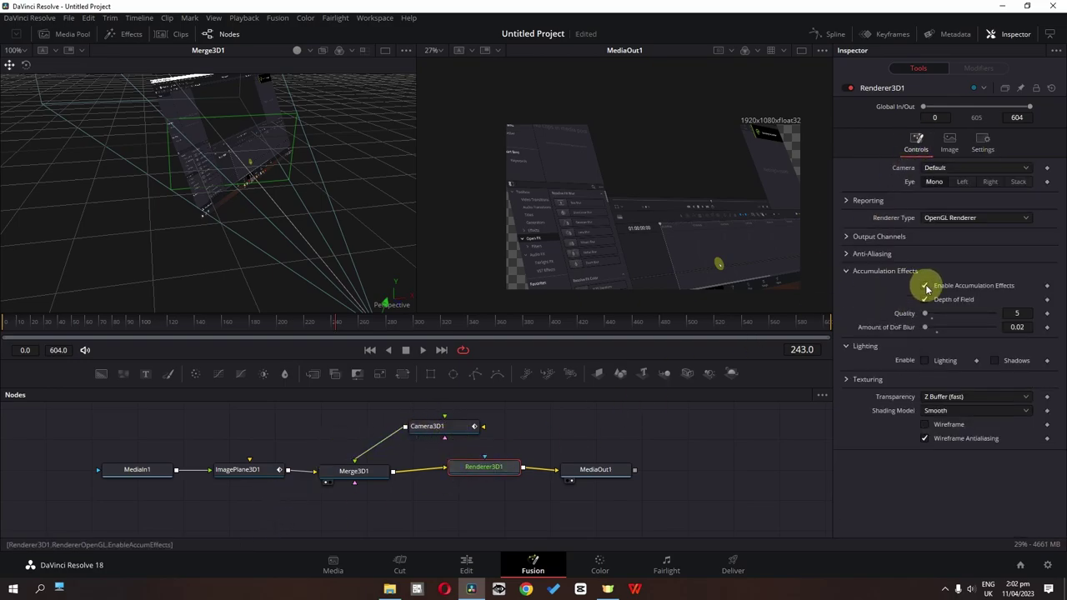
{"action": "left_click", "coordinate": [467, 564]}
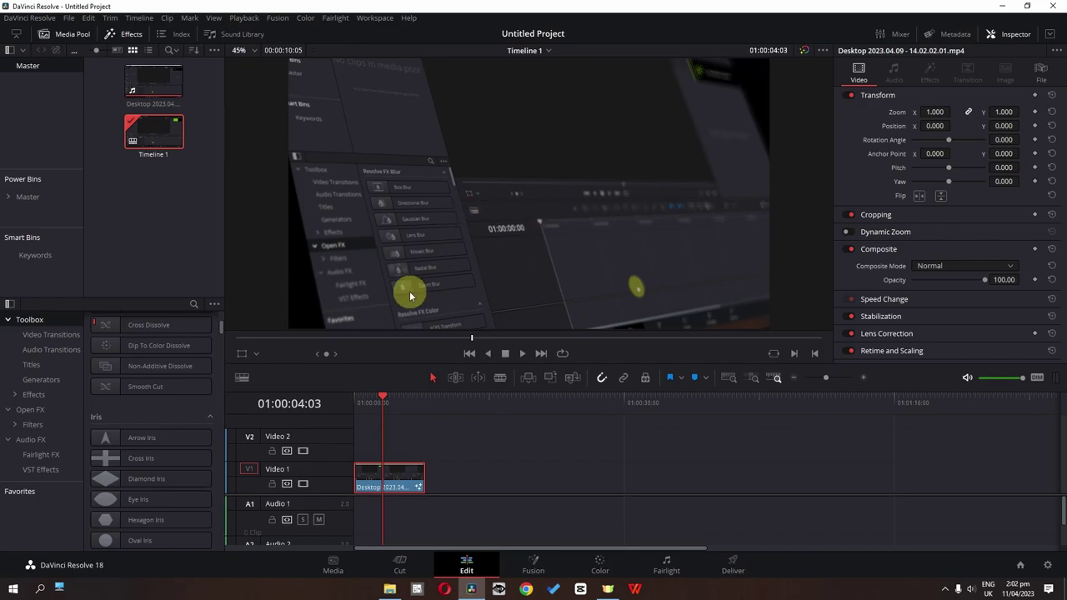
Place a Solid Color generator on Video 1, raise the recording to Video 2, and match lengths
{"action": "left_click", "coordinate": [32, 382]}
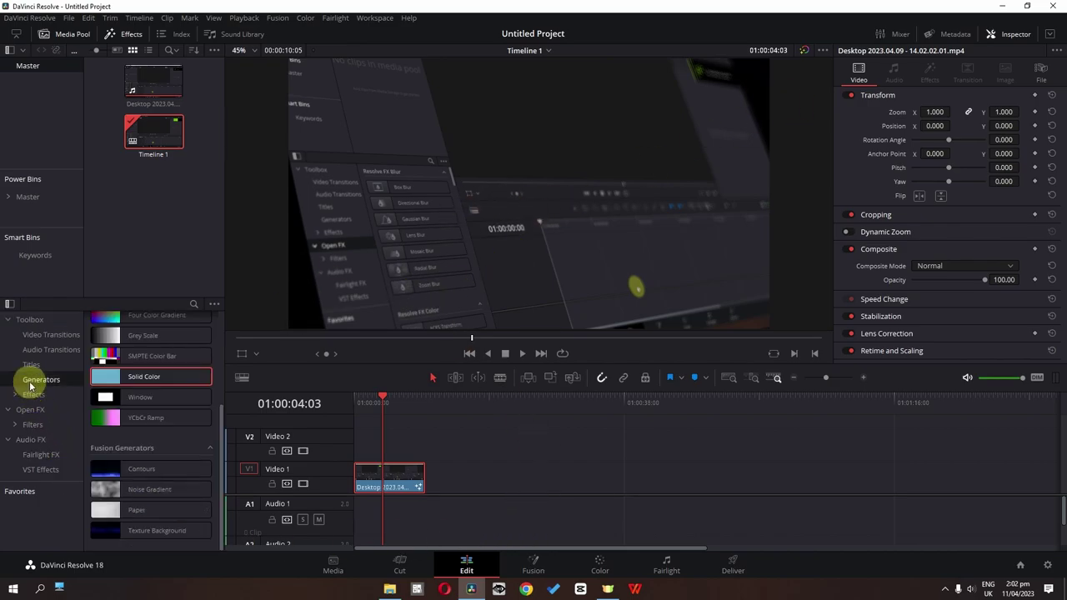
{"action": "left_click_drag", "start_coordinate": [116, 377], "coordinate": [481, 475]}
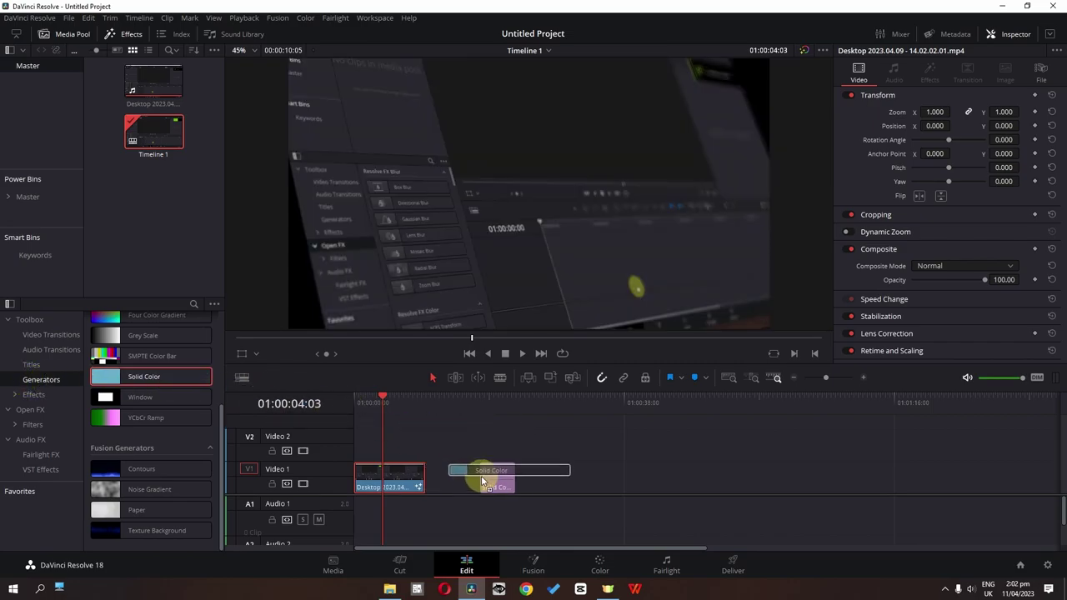
{"action": "left_click_drag", "start_coordinate": [407, 484], "coordinate": [417, 453]}
{"action": "left_click_drag", "start_coordinate": [476, 477], "coordinate": [424, 480]}
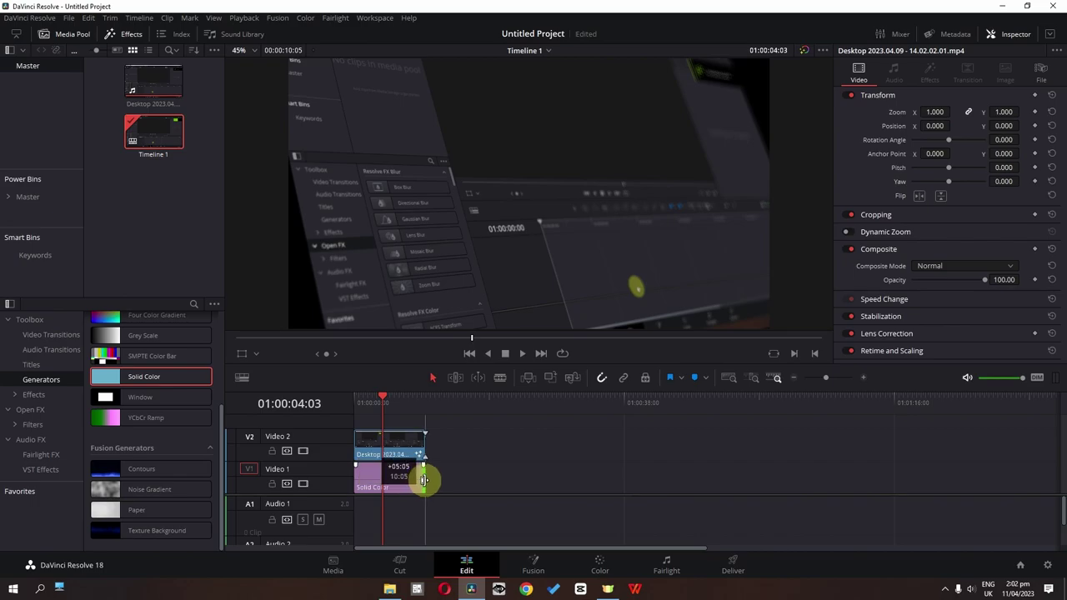
Change the Solid Color generator's colour from black to dark grey #1f1f1f (RGB 31)
{"action": "left_click", "coordinate": [399, 485]}
{"action": "left_click", "coordinate": [921, 137]}
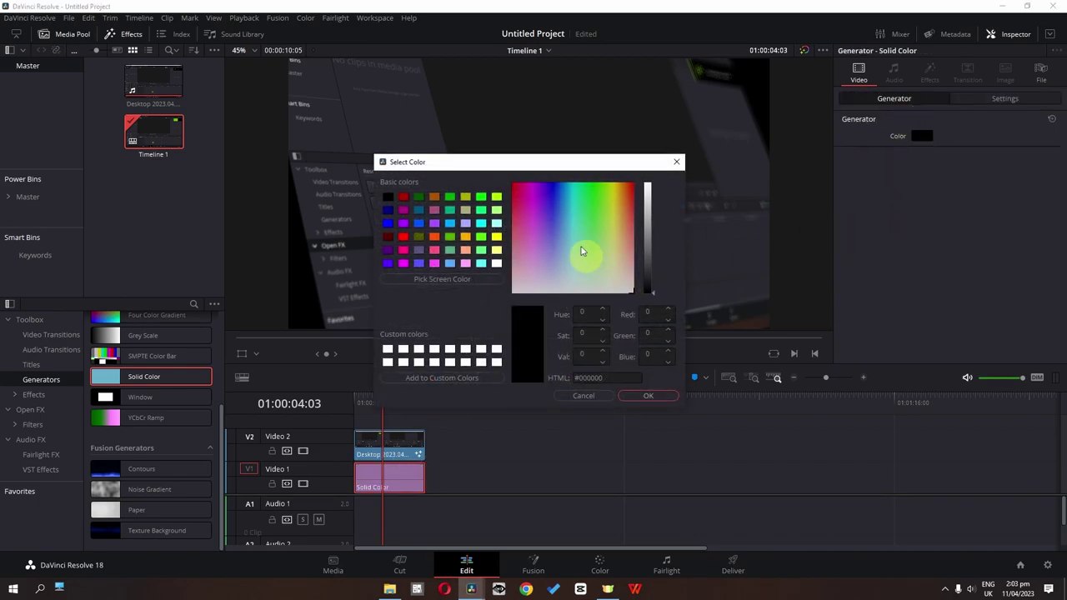
{"action": "left_click_drag", "start_coordinate": [553, 171], "coordinate": [650, 359]}
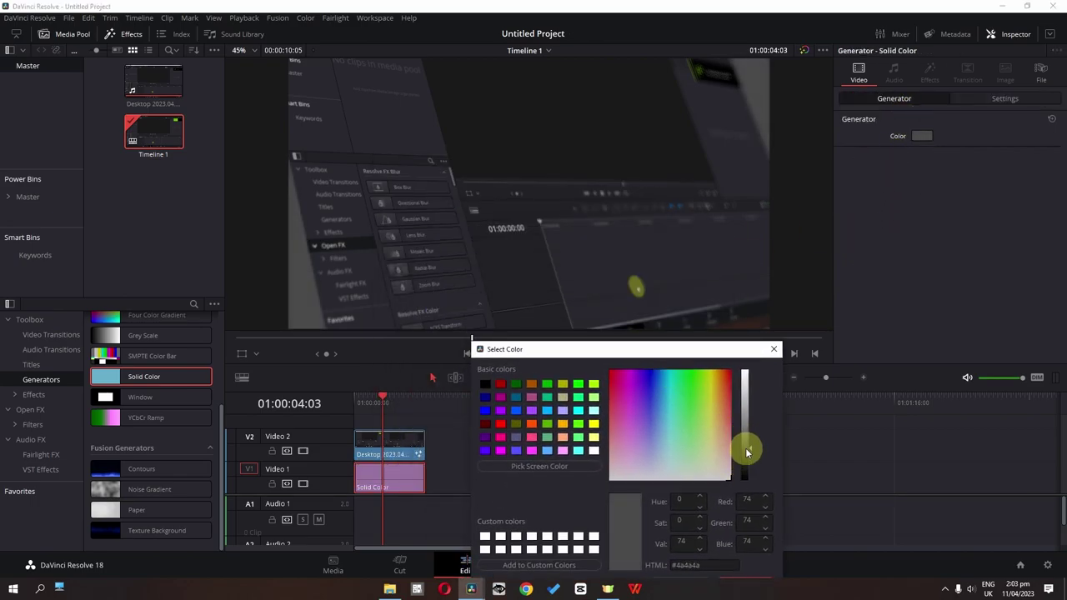
{"action": "left_click", "coordinate": [747, 470]}
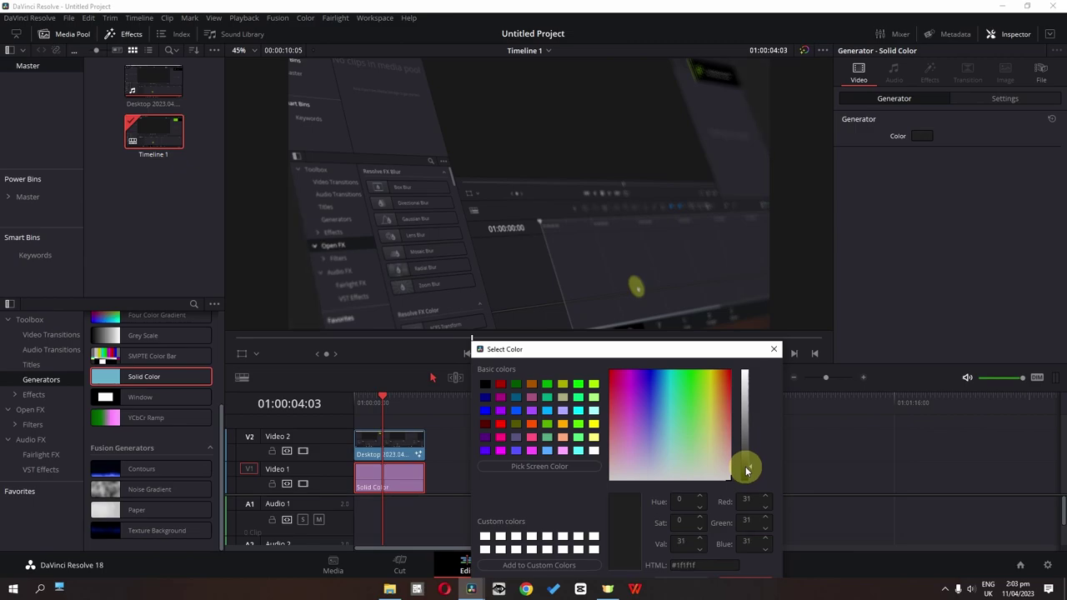
{"action": "left_click_drag", "start_coordinate": [705, 349], "coordinate": [707, 247]}
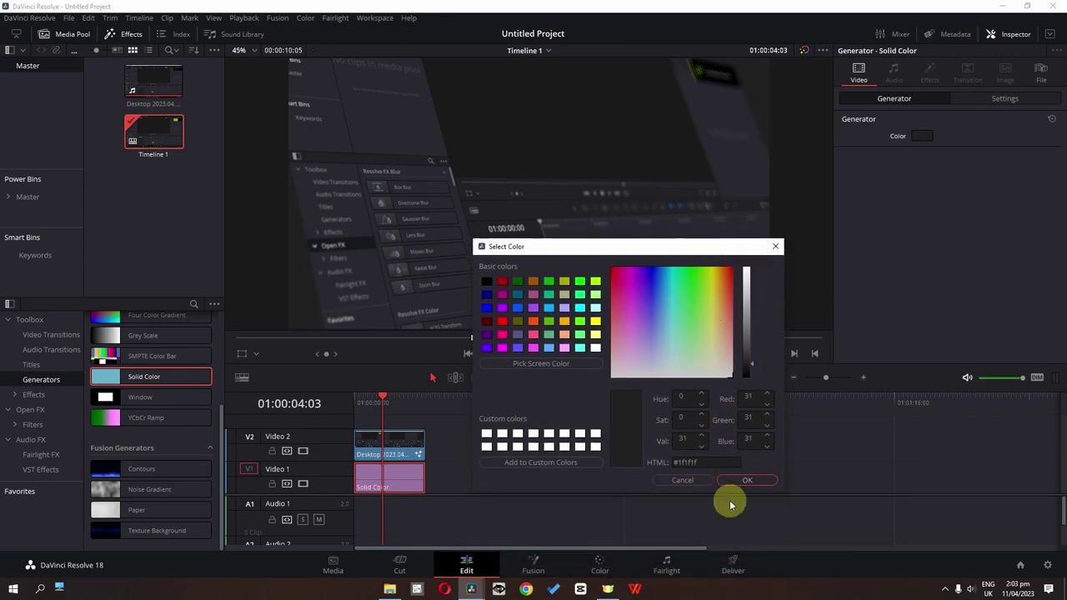